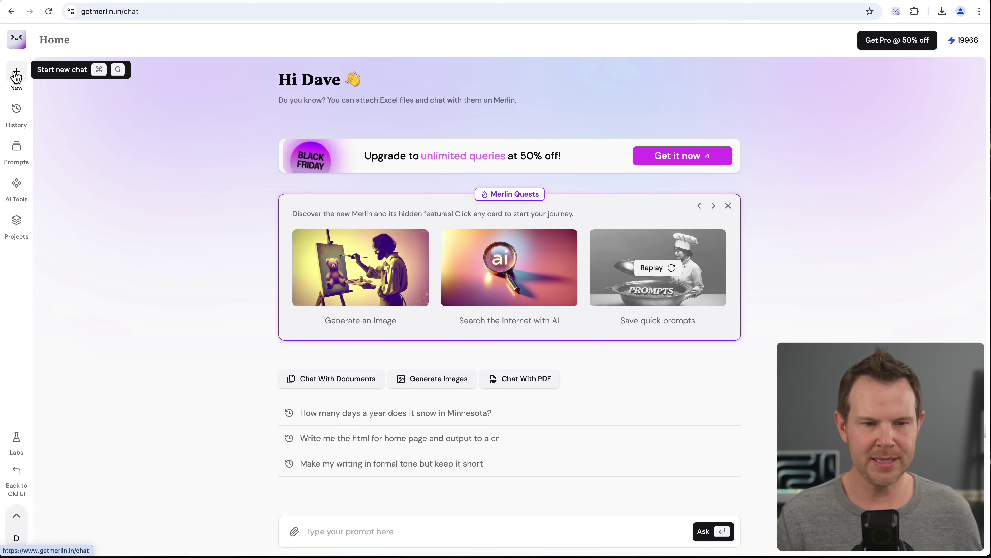
Step: Start a new chat to get the full composer with Live Search and Claude 3.5 Sonnet
left_click(16, 78)
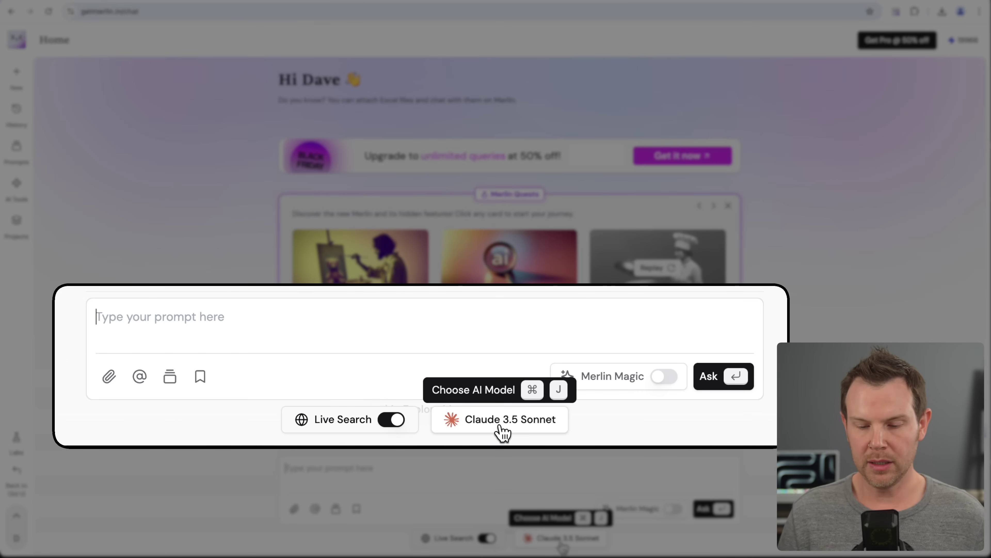
Step: Browse the whole model list, including archived models such as O1 Mini, GPT 4o and Gemini 1.5 Pro
left_click(575, 546)
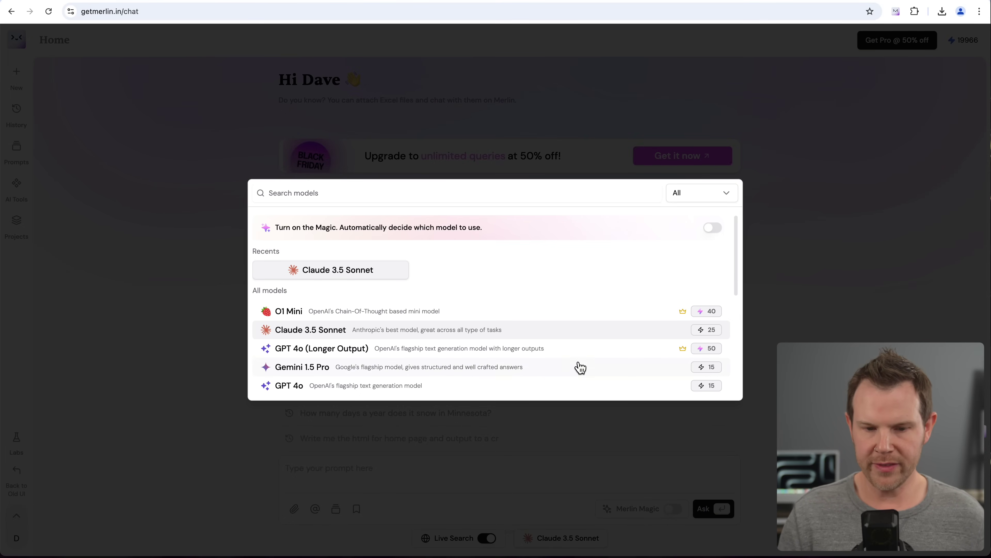
scroll(581, 353, "down", 2)
scroll(581, 353, "down", 2)
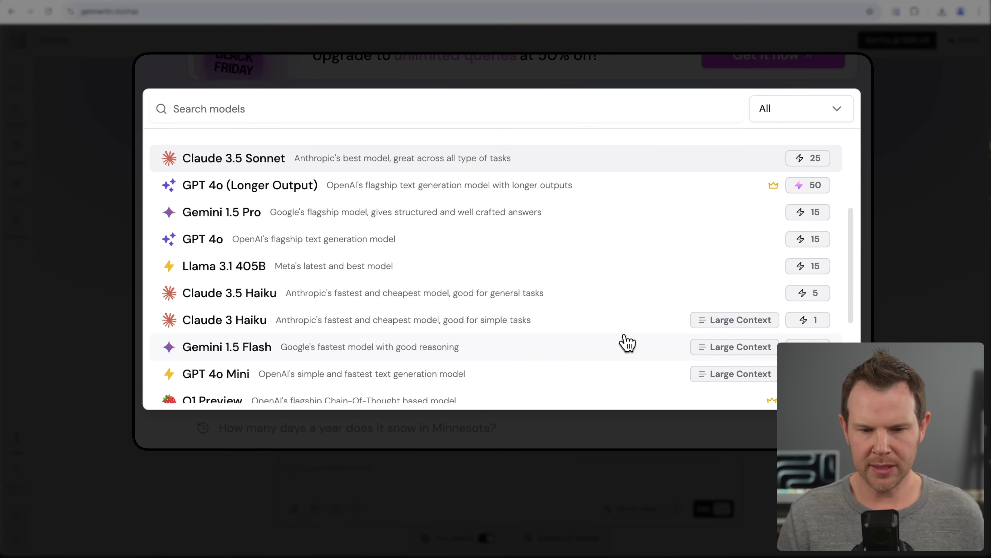
scroll(625, 343, "down", 1)
scroll(627, 343, "down", 4)
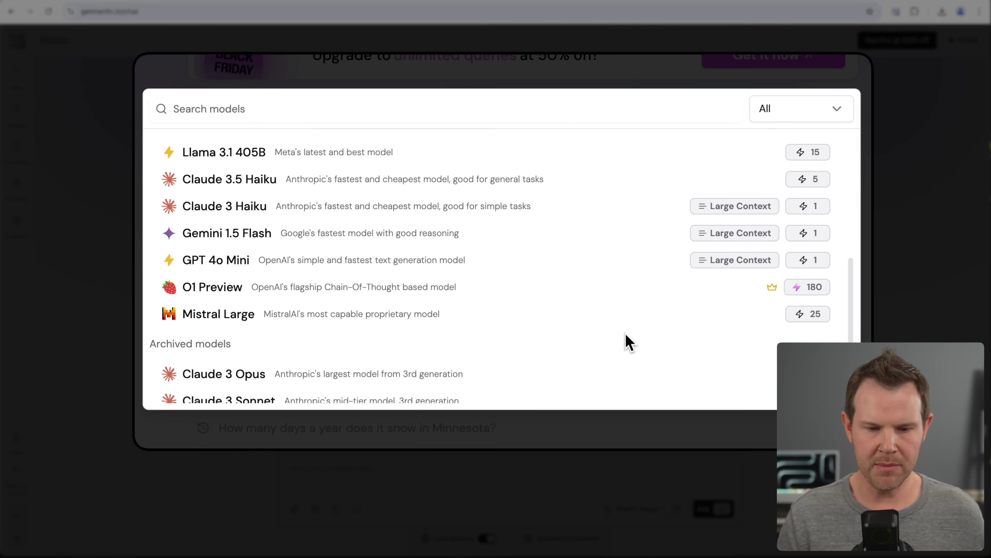
scroll(626, 339, "up", 3)
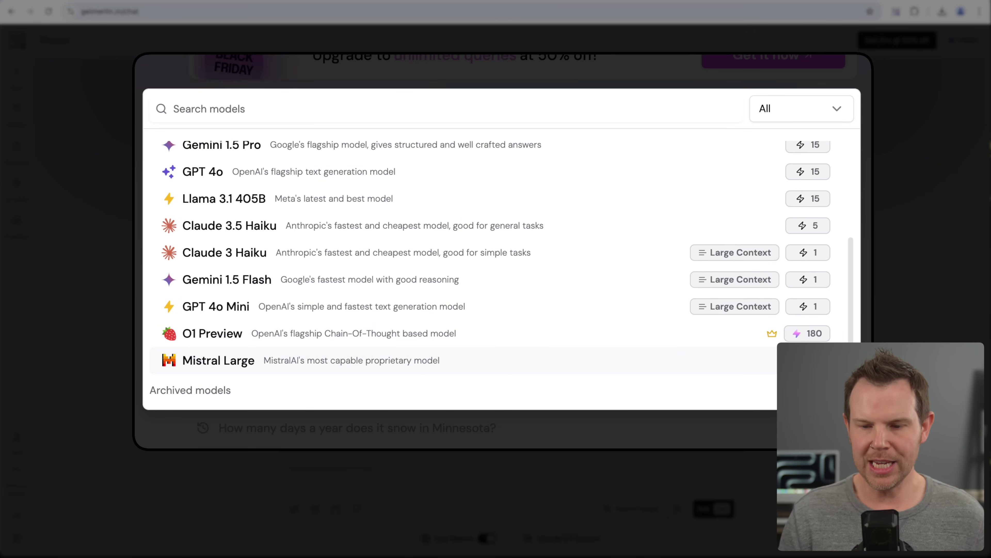
scroll(812, 341, "up", 3)
scroll(812, 359, "up", 2)
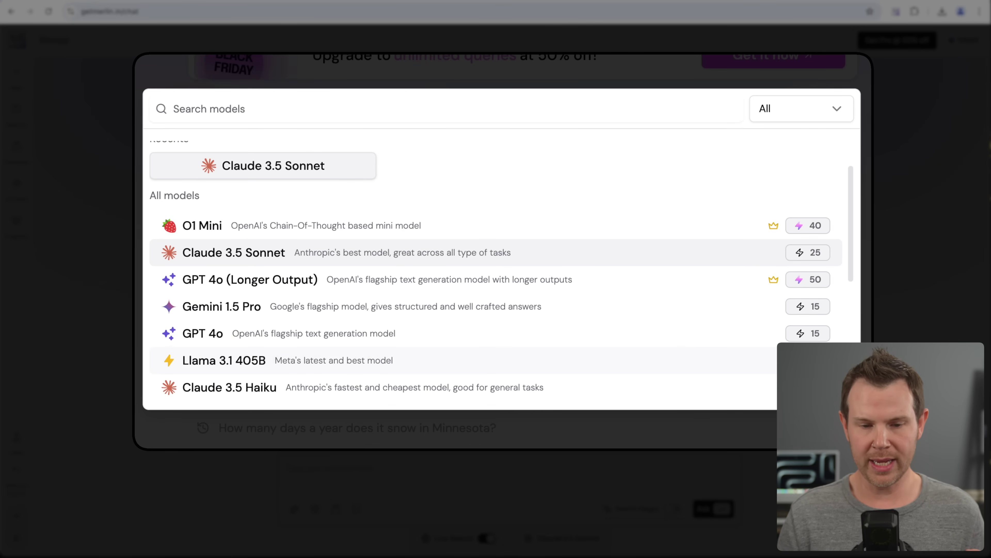
scroll(812, 360, "down", 4)
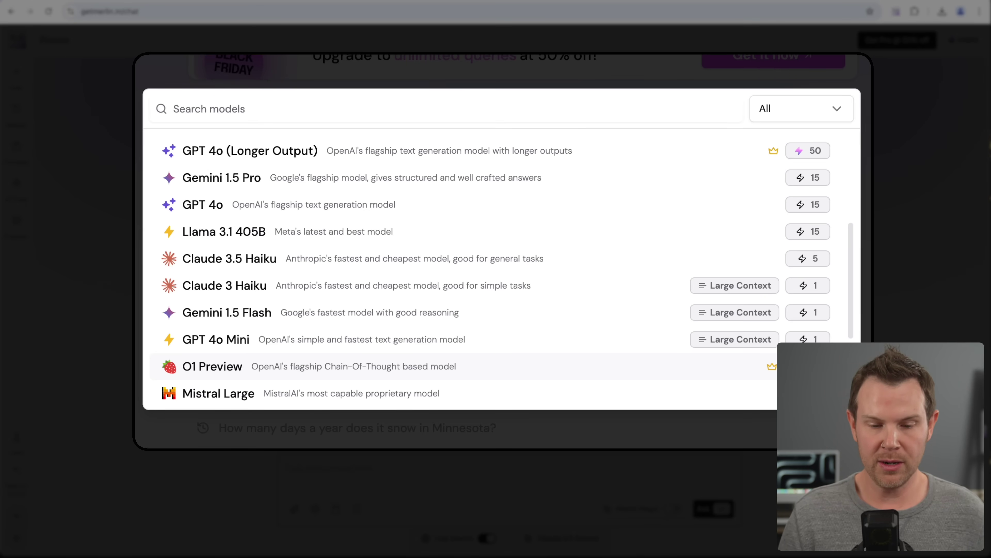
key("Up")
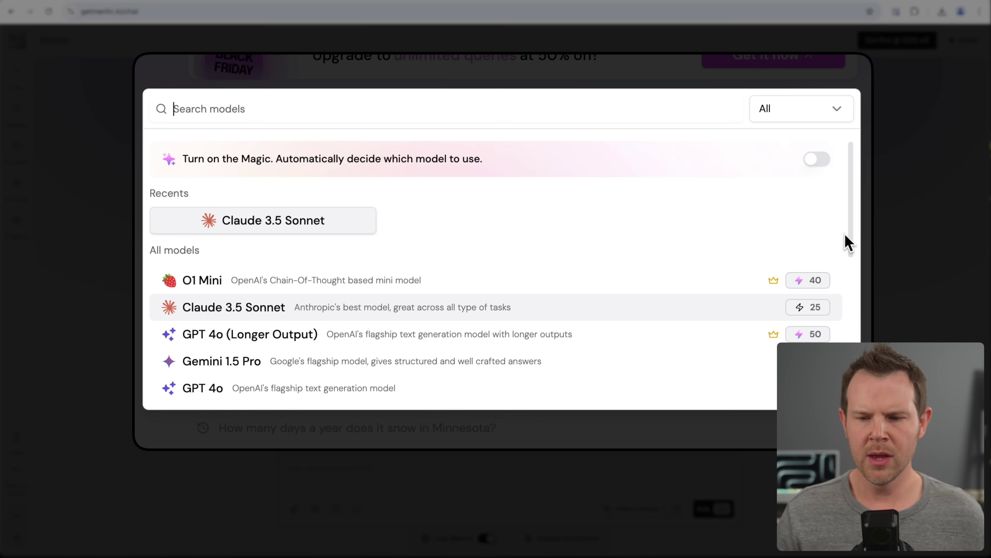
Step: Turn Merlin Magic on then off, keep Claude 3.5 Sonnet, and toggle Live Search off
mouse_move(851, 237)
left_mouse_down()
mouse_move(850, 290)
mouse_move(846, 250)
left_mouse_up()
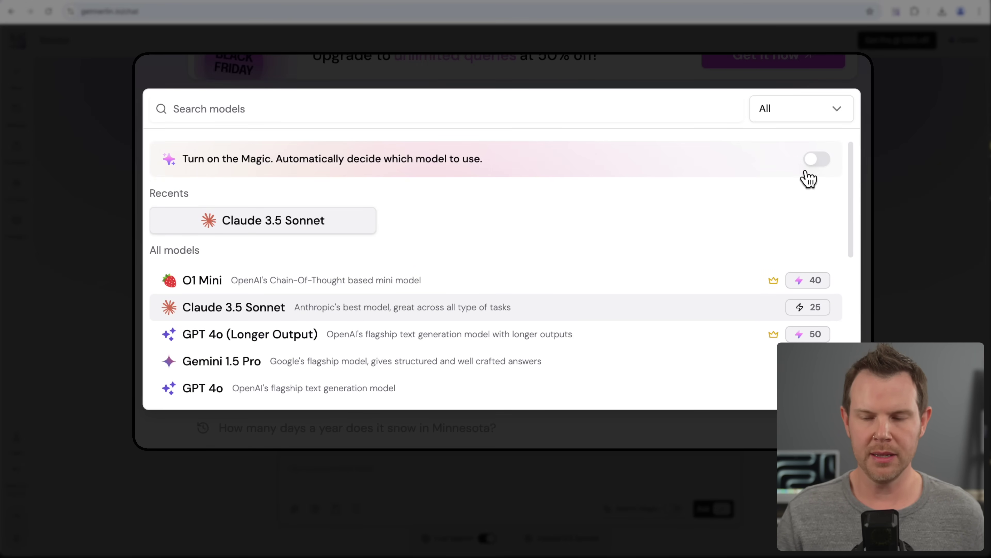
left_click(818, 160)
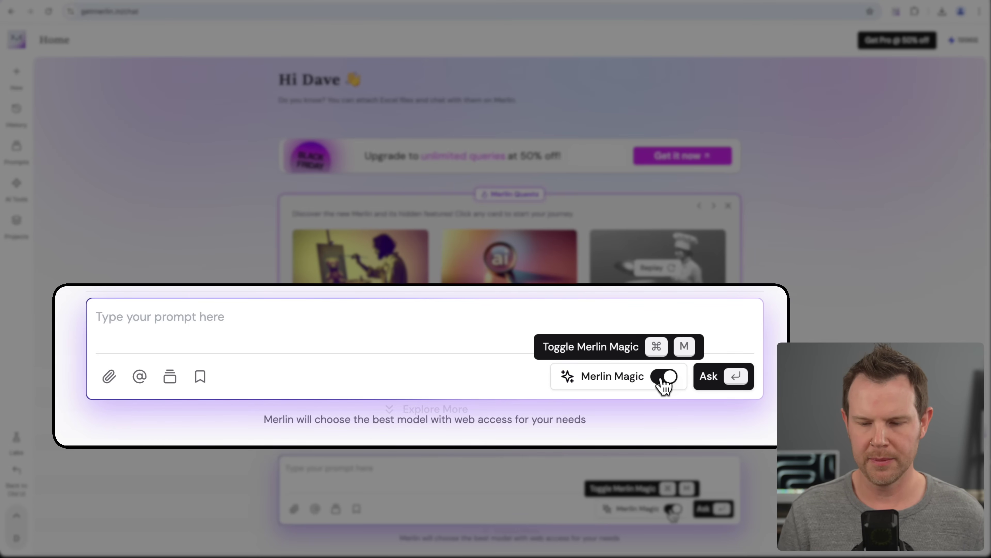
left_click(673, 508)
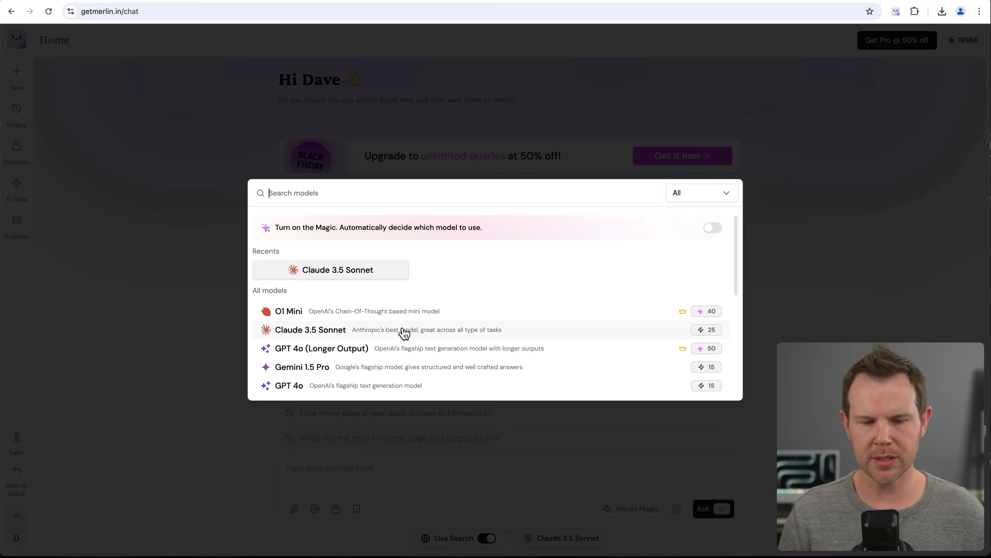
left_click(405, 332)
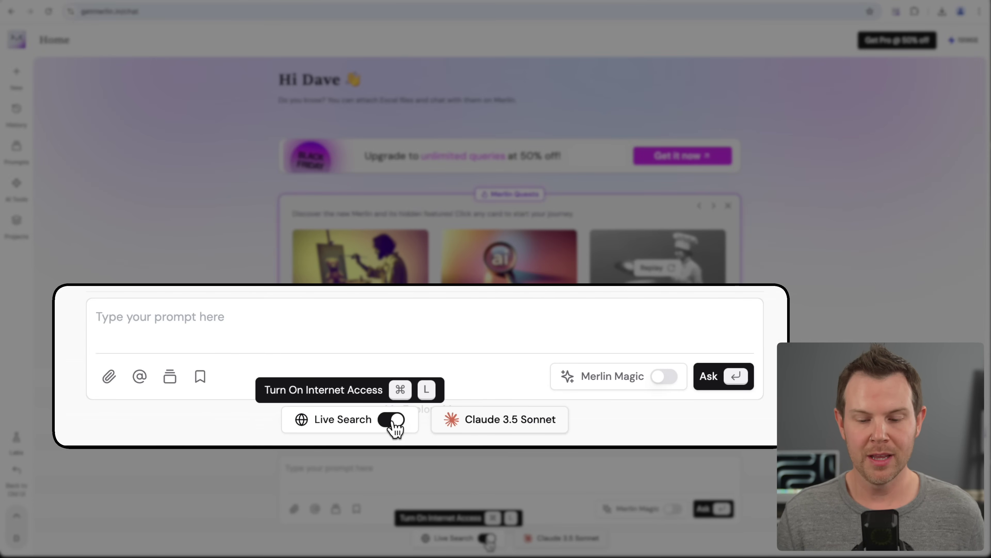
left_click(488, 539)
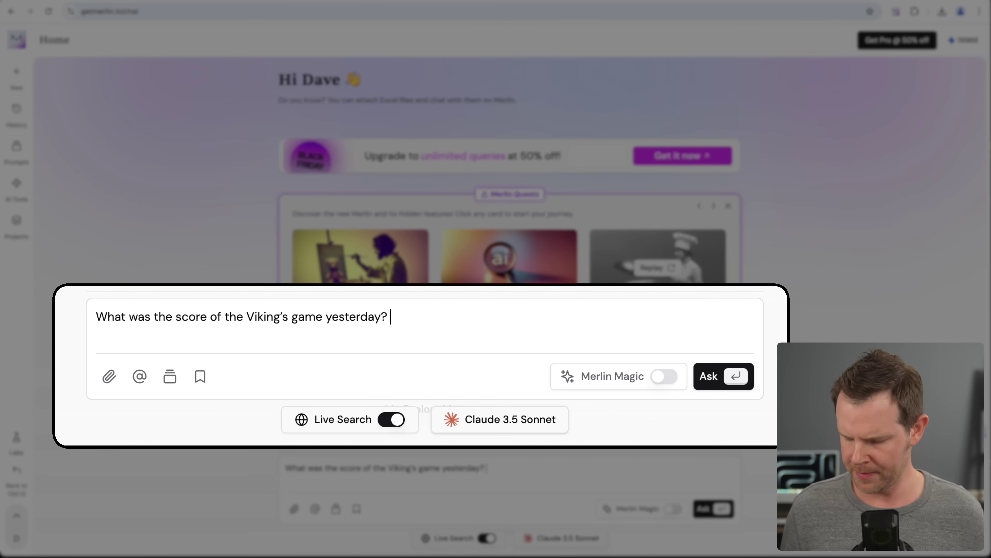
Step: Send the Vikings score question and expand the Web Powered Result's search steps and sources
key("Return")
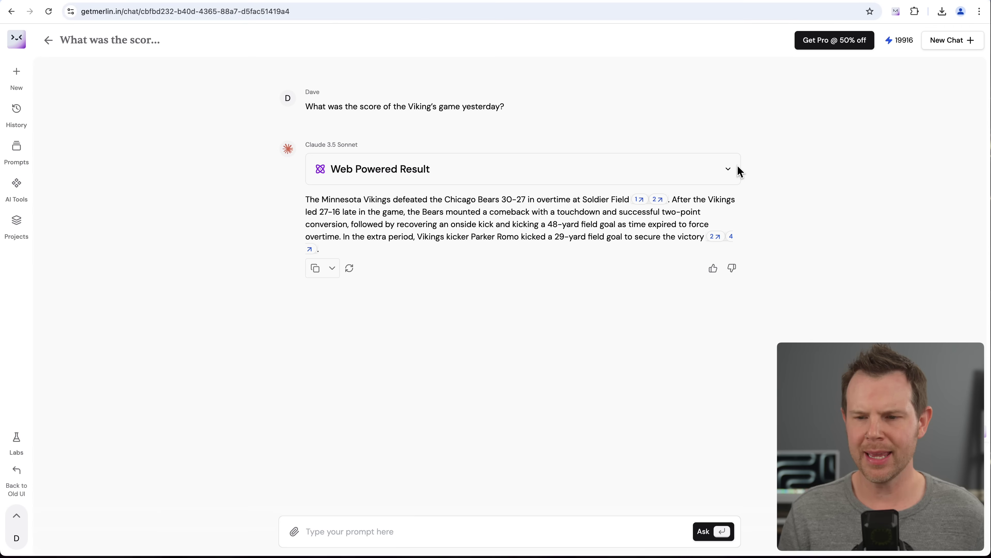
left_click(728, 174)
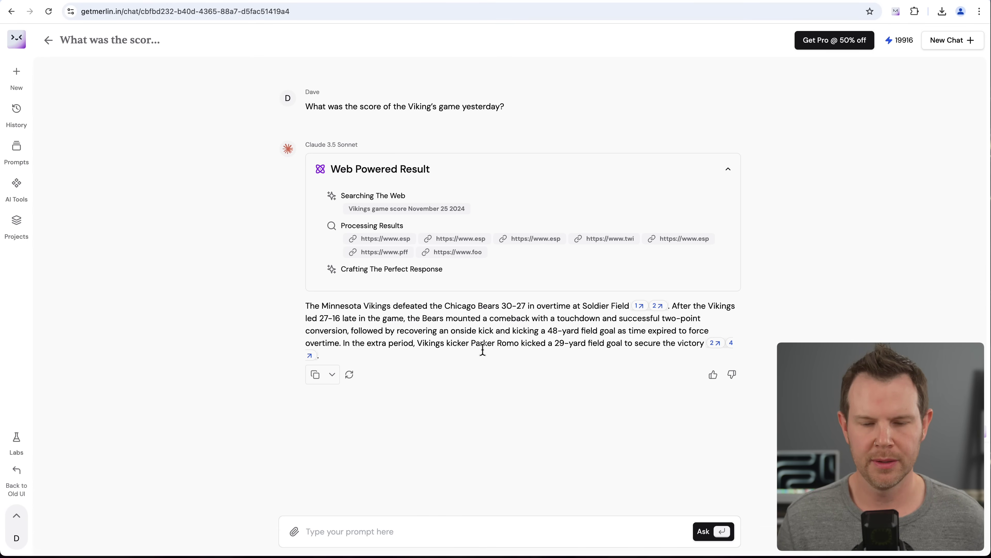
left_click(473, 520)
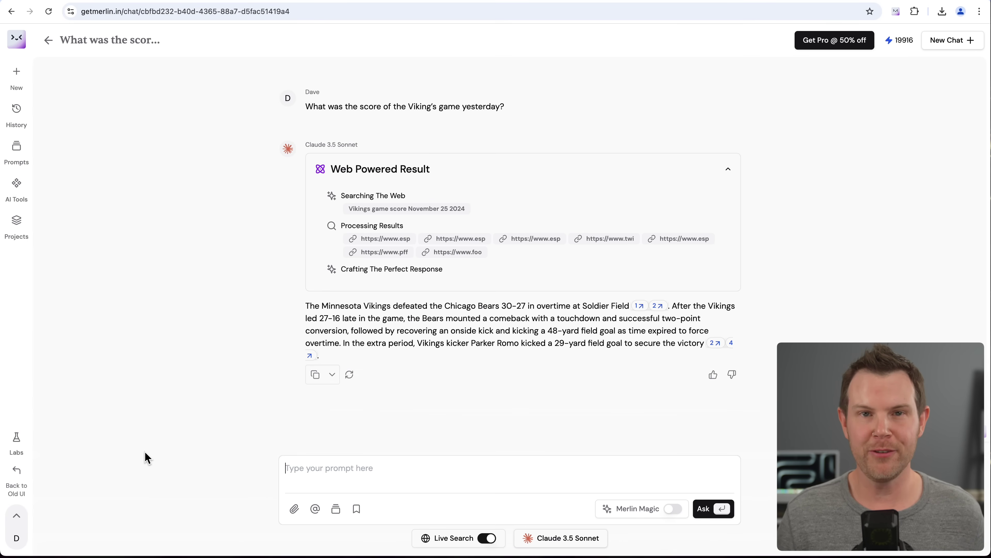
Step: Open Labs to enable Projects and Crafts for the Austin tacos website request
left_click(16, 439)
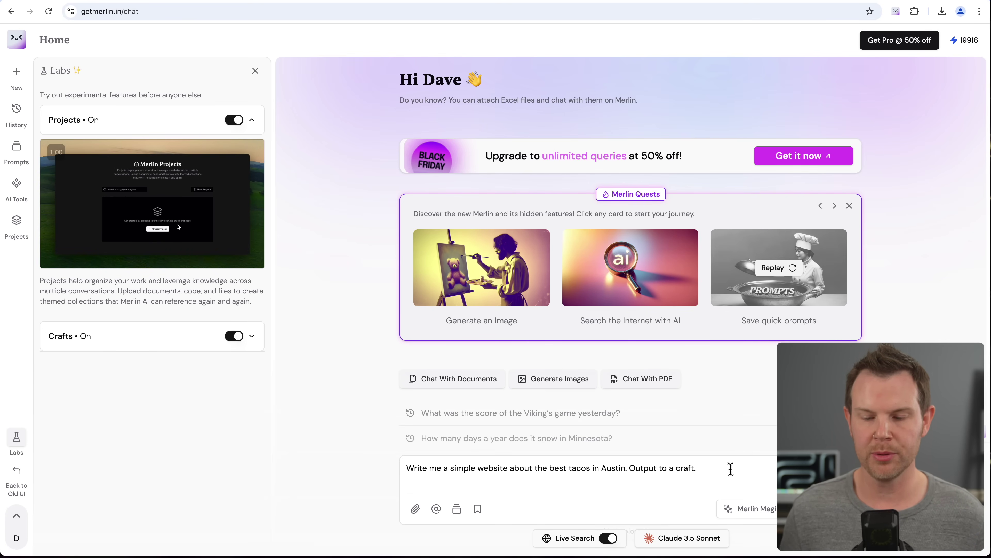
Step: Submit the tacos request and open the Best Tacos in Austin craft's code for editing beside its preview
key("Return")
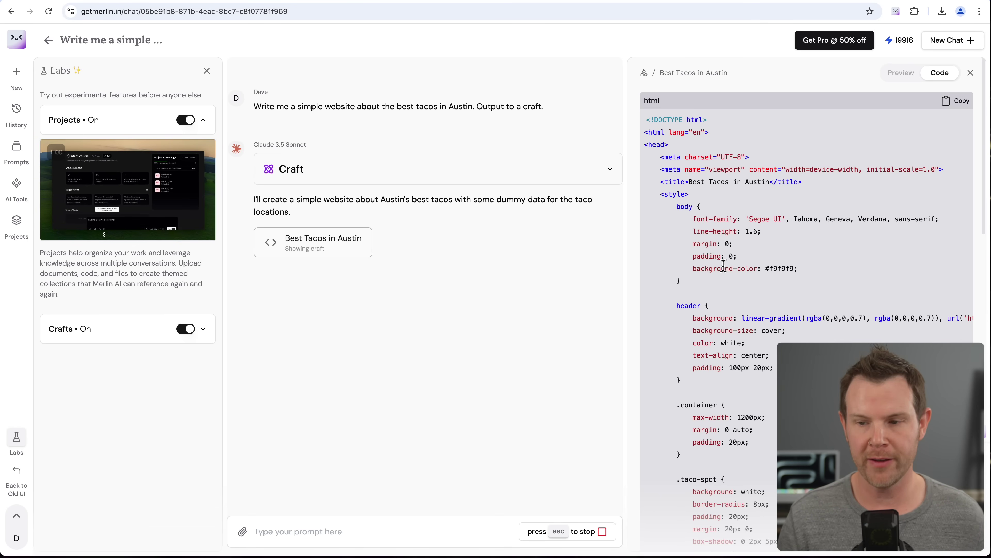
scroll(742, 274, "down", 7)
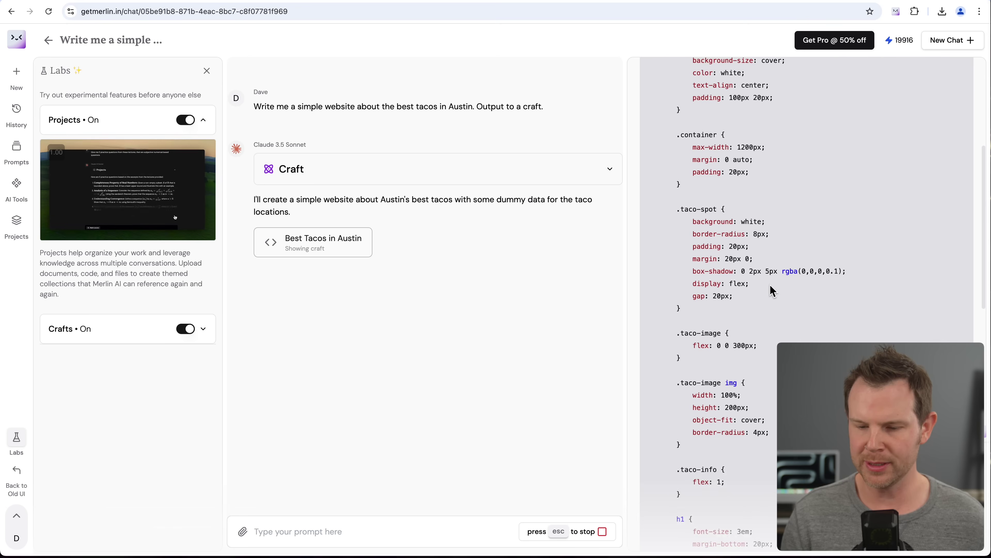
scroll(772, 291, "down", 20)
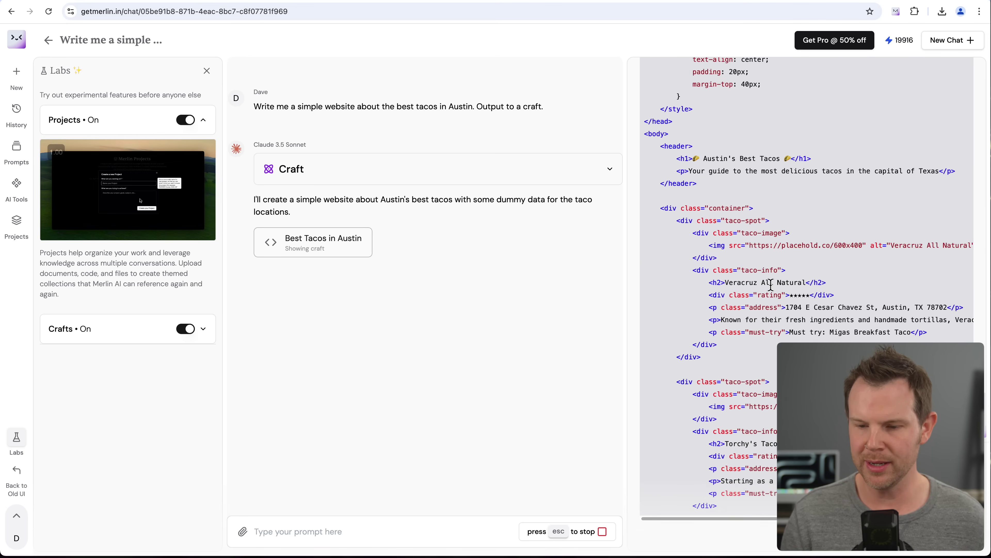
scroll(771, 285, "down", 3)
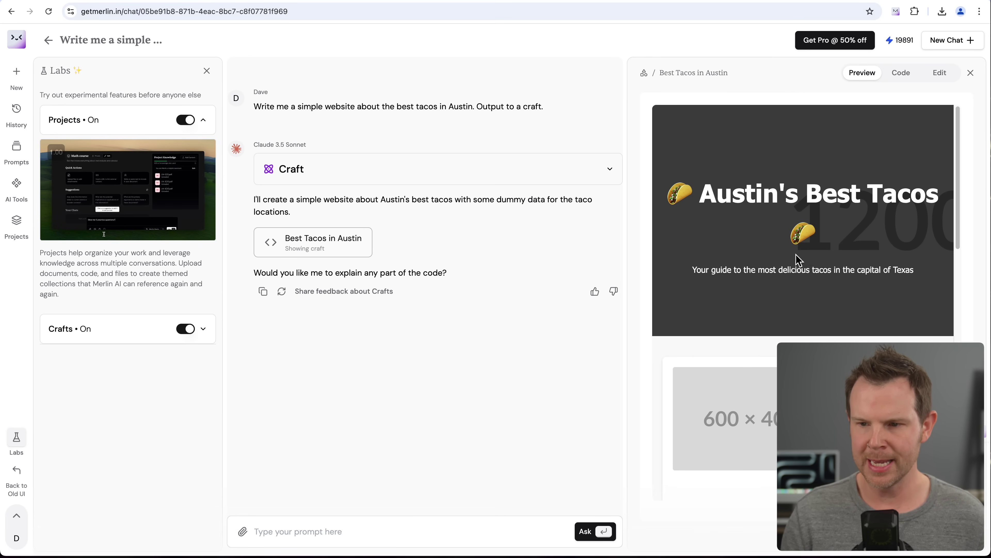
left_click(900, 73)
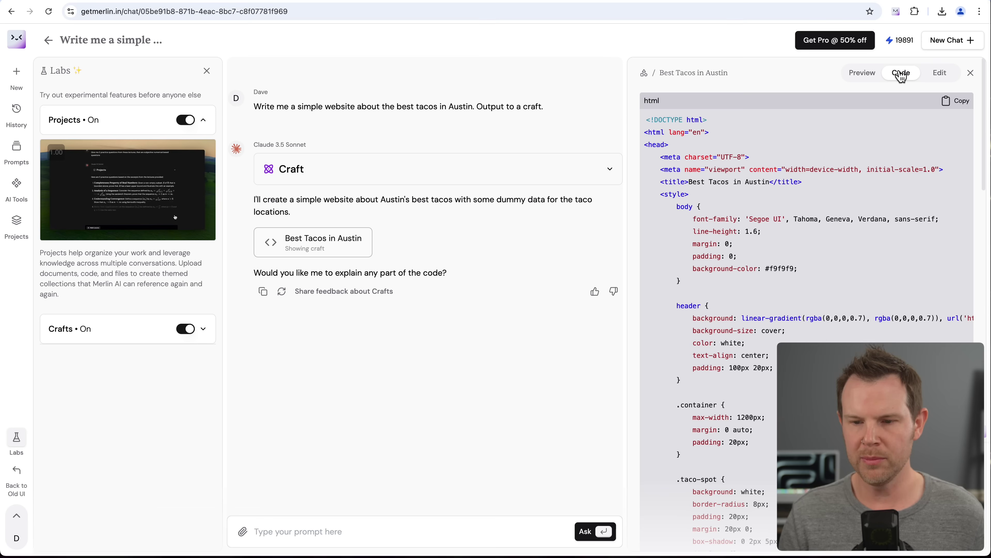
left_click(941, 74)
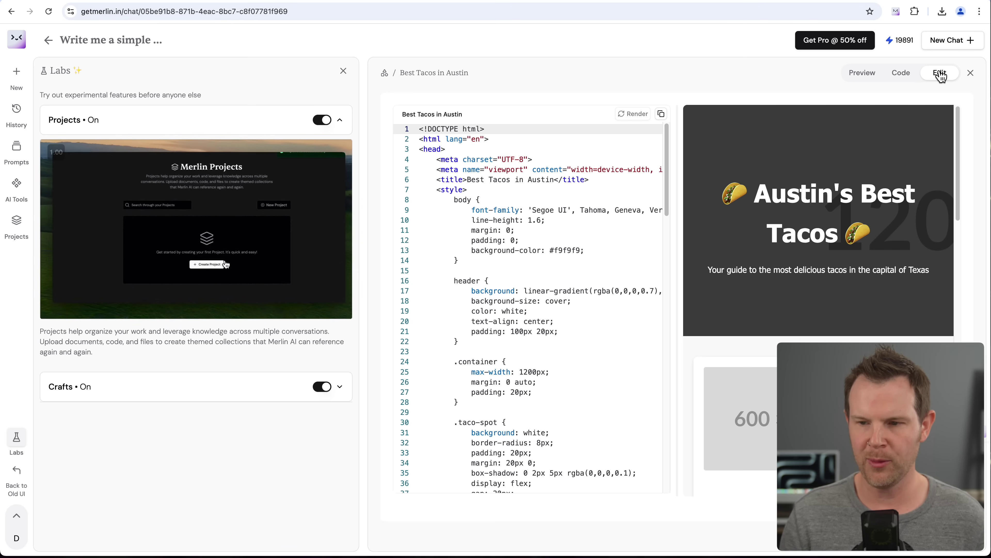
Step: Close the Labs panel and scroll through the taco cards in the site preview
left_click(343, 71)
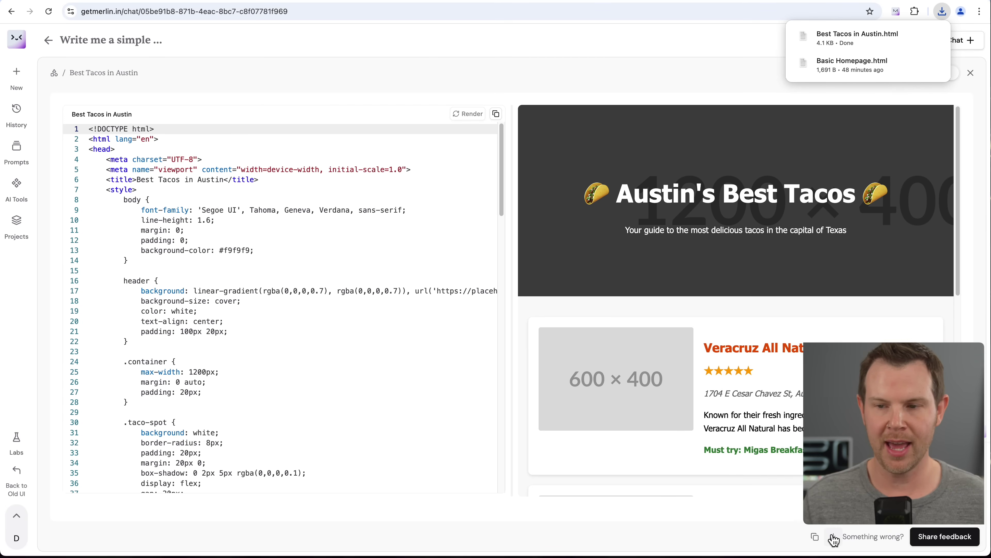
scroll(747, 269, "down", 3)
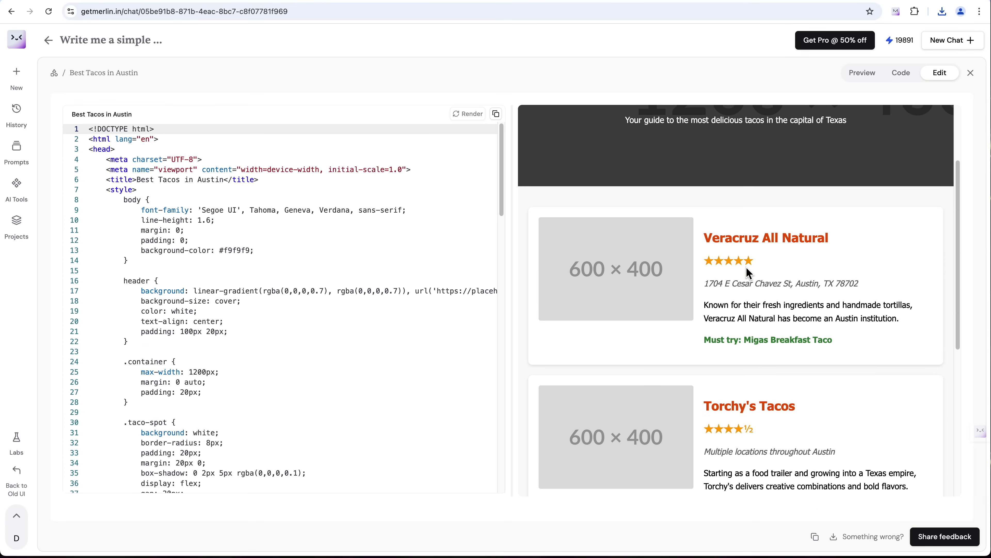
scroll(747, 269, "up", 2)
scroll(748, 269, "up", 1)
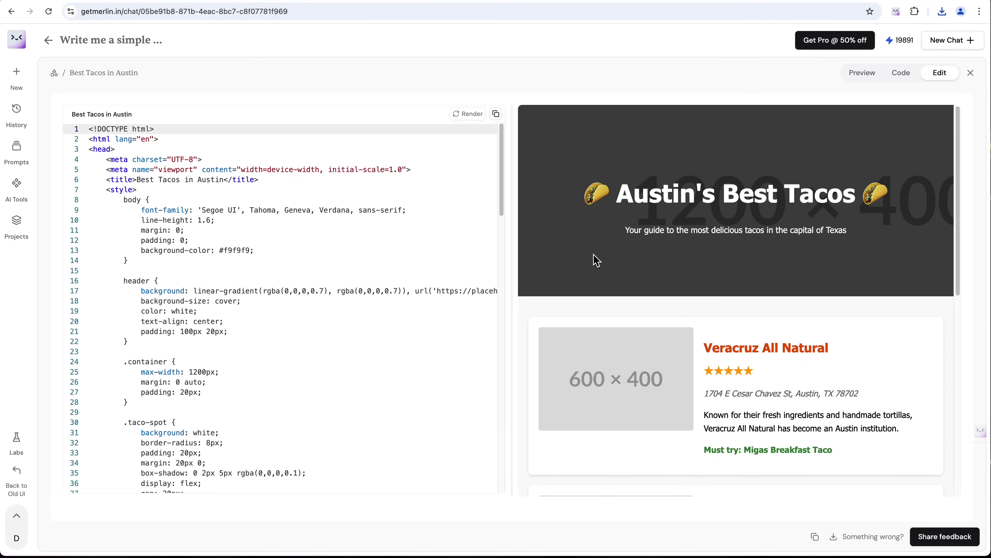
scroll(765, 268, "down", 2)
scroll(765, 267, "down", 4)
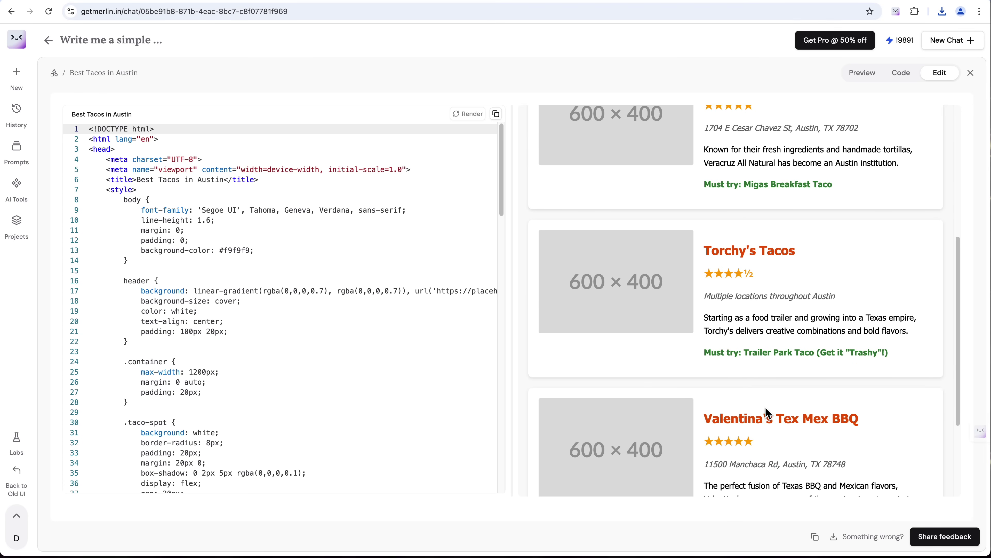
scroll(765, 406, "down", 2)
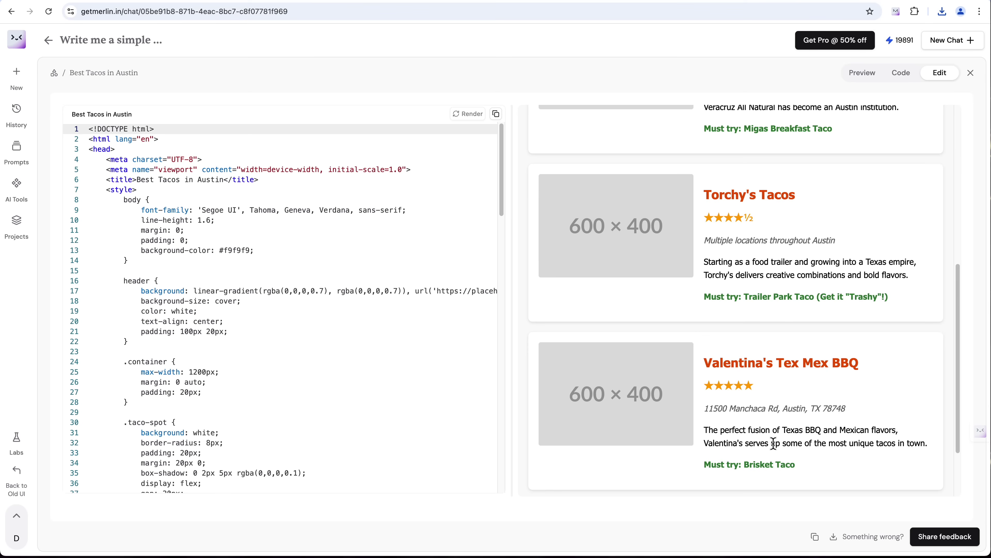
scroll(774, 443, "up", 3)
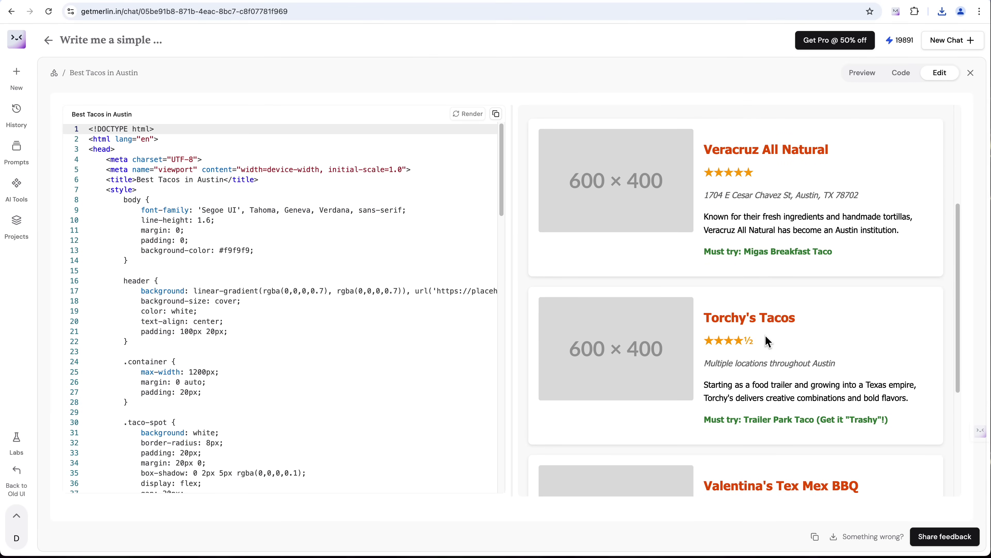
scroll(752, 361, "down", 5)
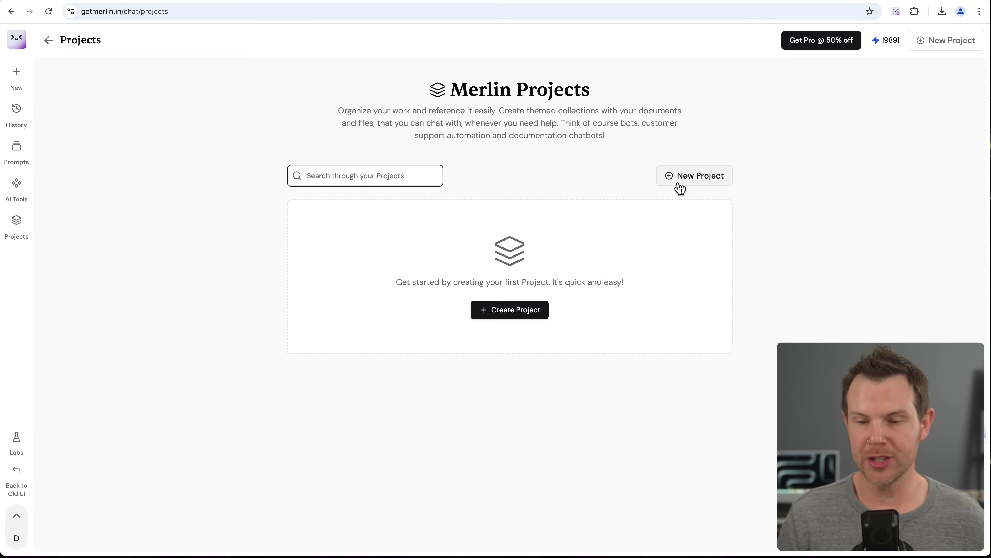
Step: Create the 'YouTube Workflow' project with its transcript-to-titles, descriptions and show-notes goal
left_click(695, 177)
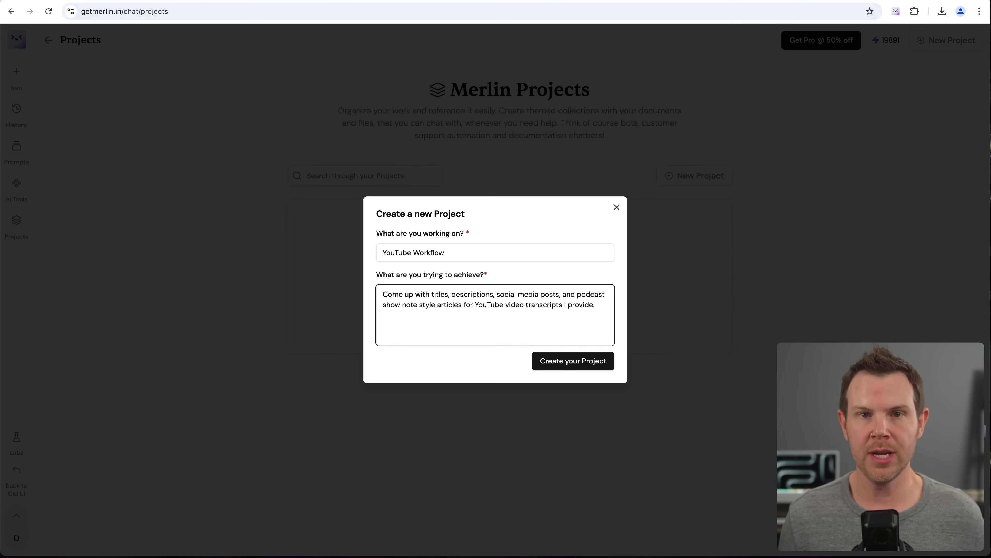
left_click(579, 367)
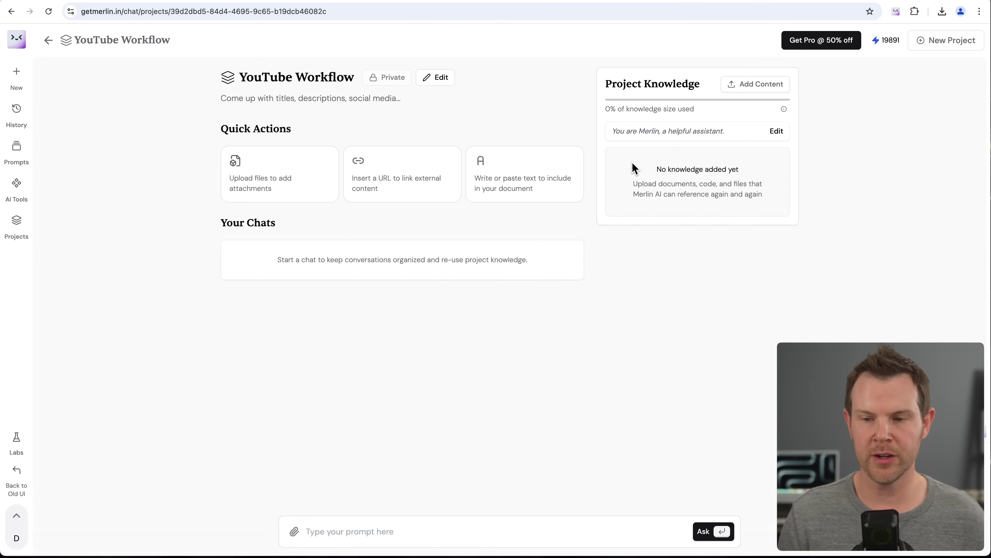
Step: Open the YouTube Workflow project's custom instructions and close them unchanged
left_click(776, 132)
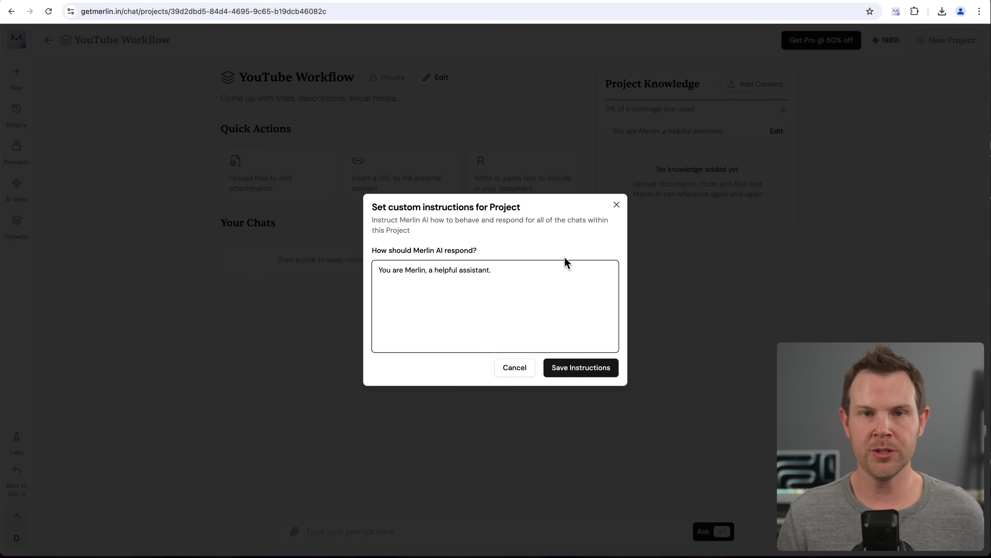
left_click(617, 204)
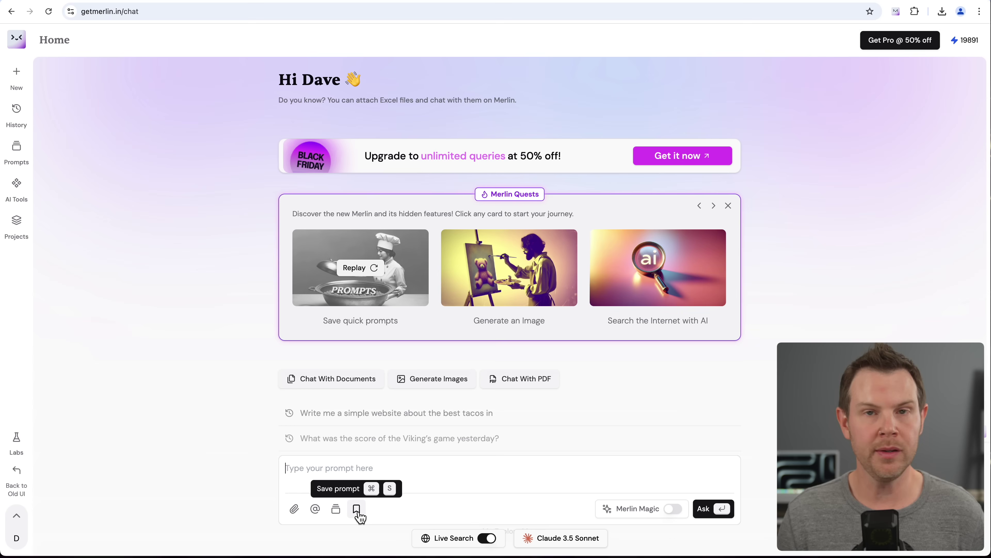
Step: Type 'Convert this from ounces to grams:' and save it as a reusable prompt
type("Convert this from ounces to grams:")
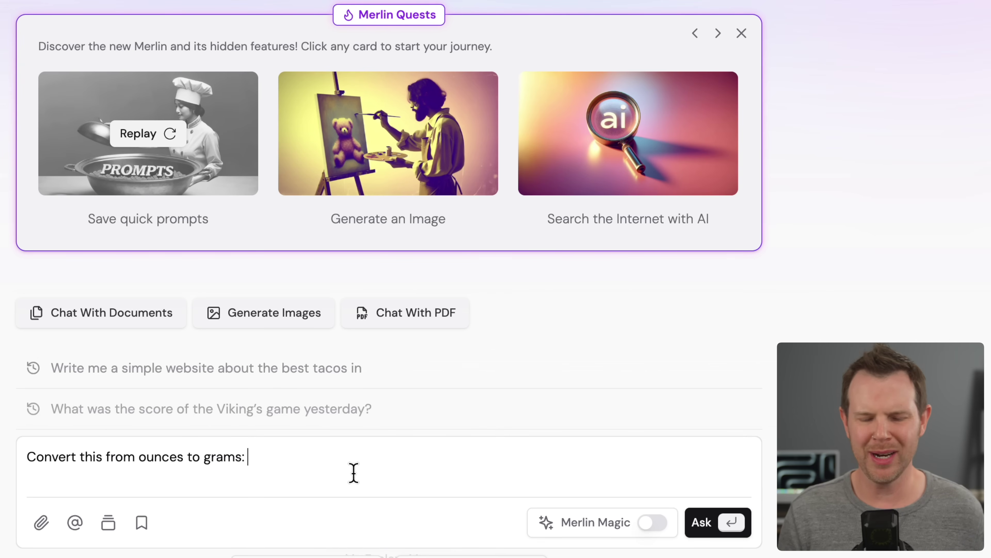
left_click(139, 525)
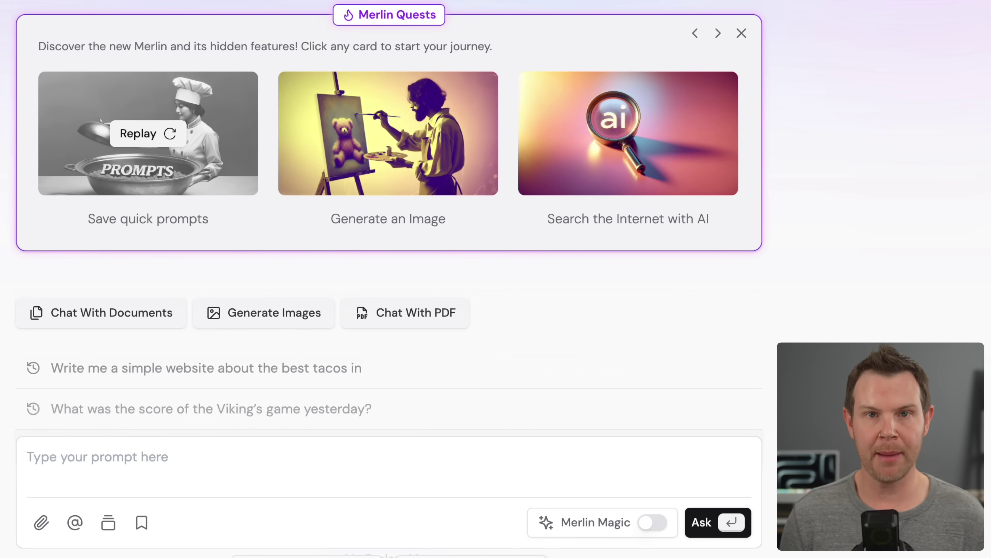
Step: Insert the saved ounces-to-grams prompt, filtered by 'gram', and send it for 47 ounces
type("/")
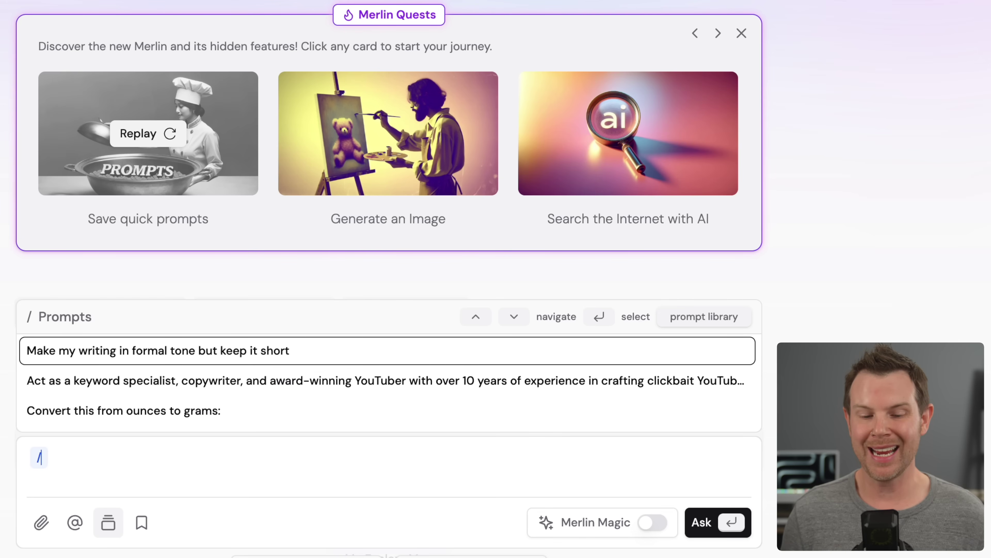
key("Down")
key("Down")
key("Up")
key("Up")
key("Down")
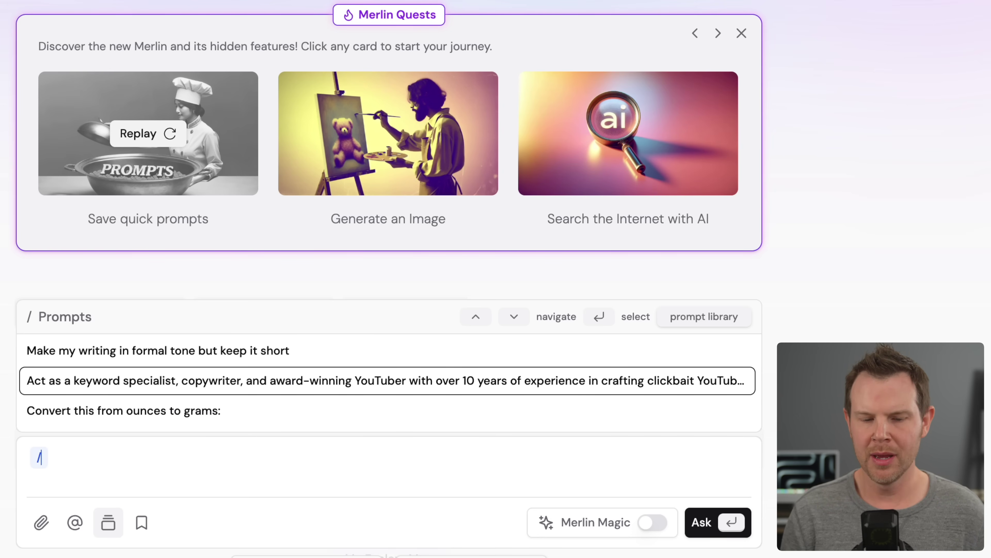
type("gram")
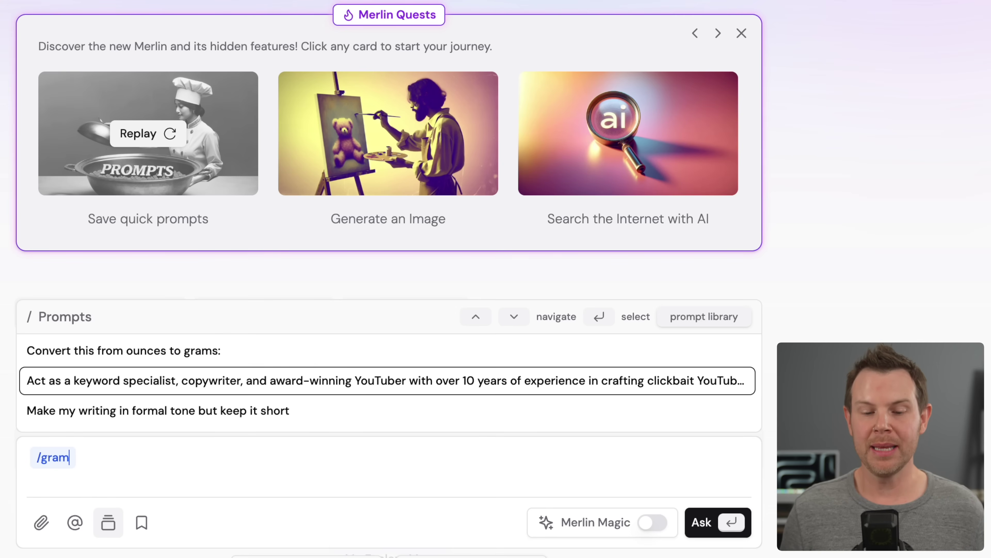
key("Up")
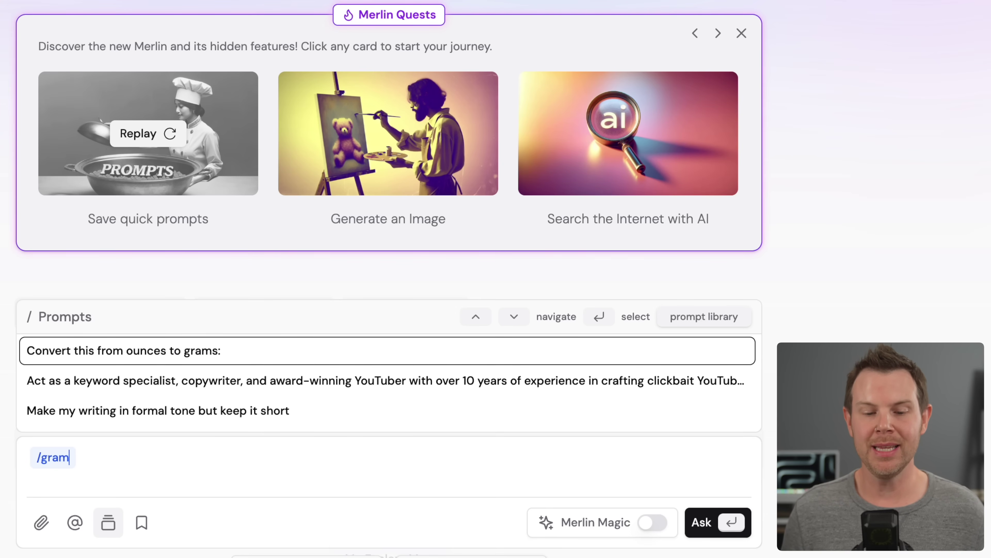
key("Return")
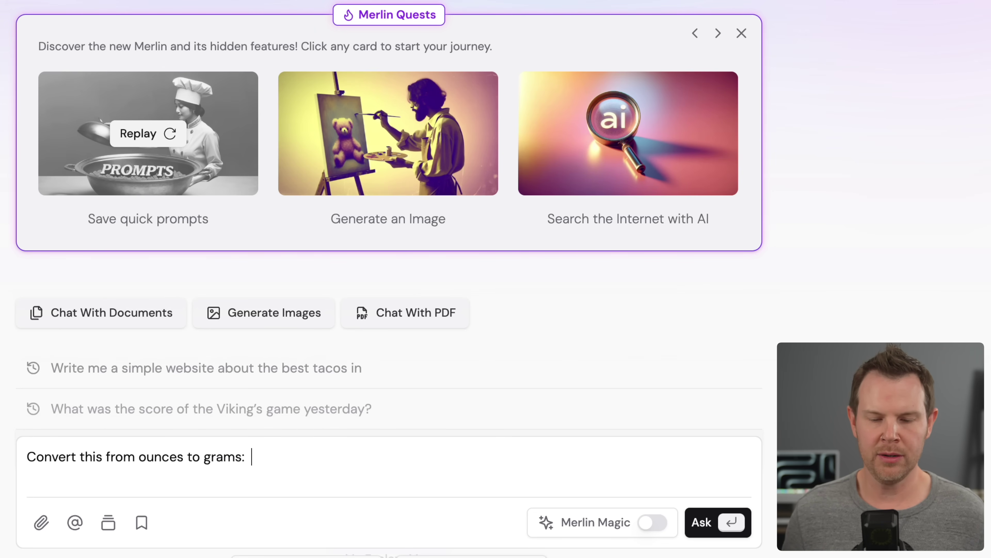
type("47")
key("Return")
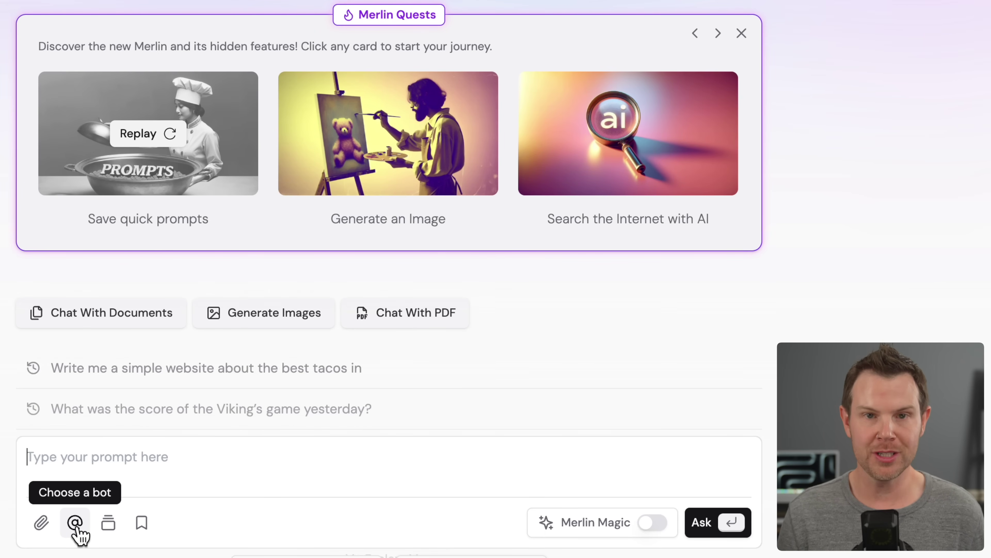
Step: Address the message to the Marketing Editor bot and paste in the ReelCraft AI review
type("@")
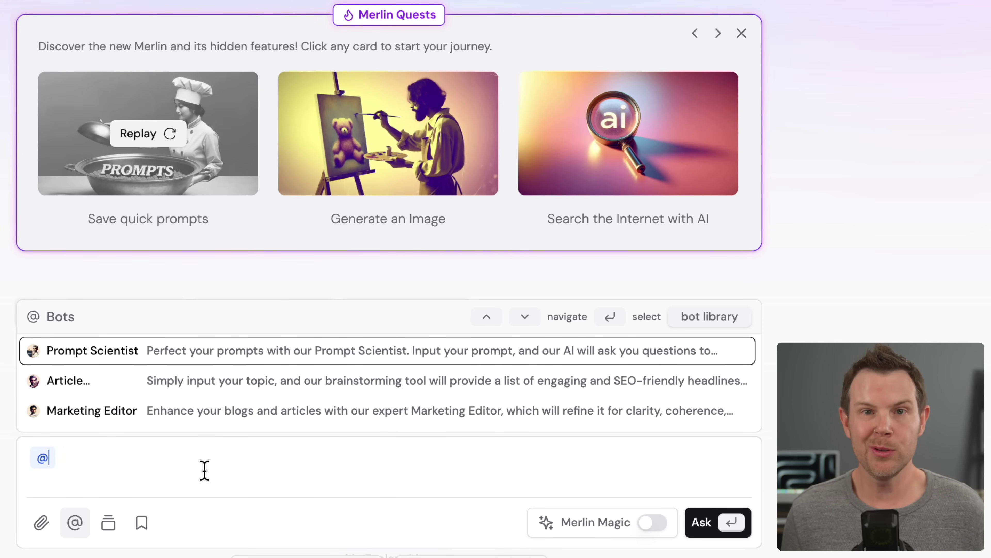
key("Down")
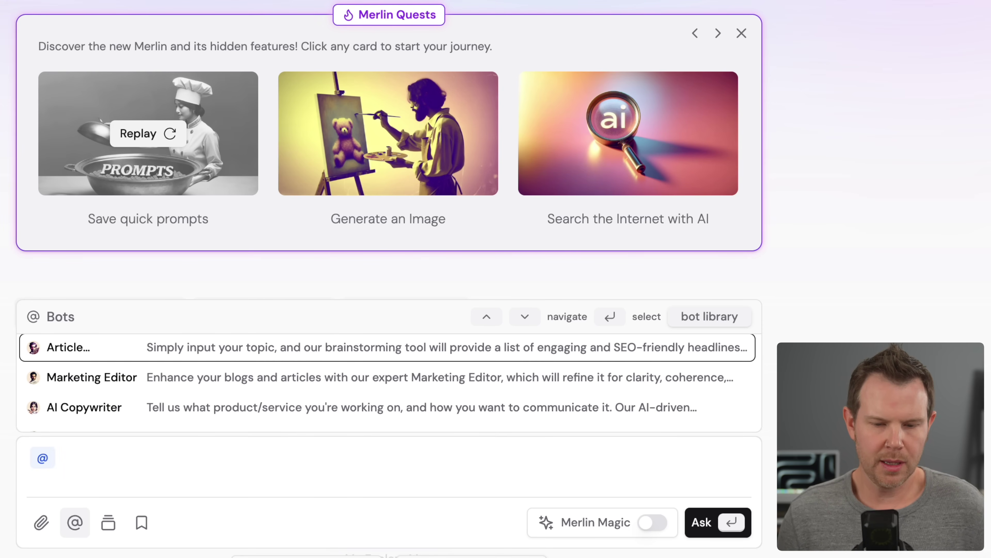
key("Down")
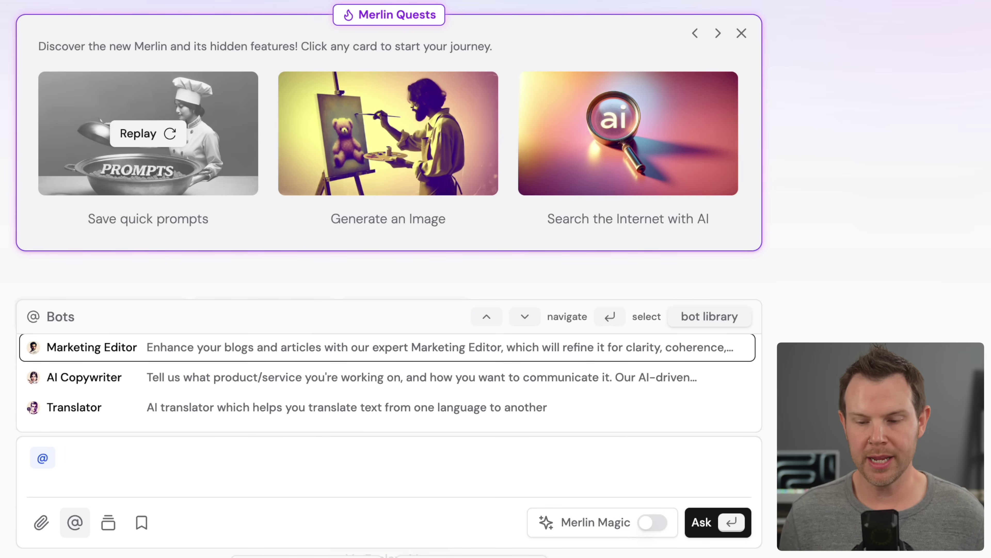
key("Return")
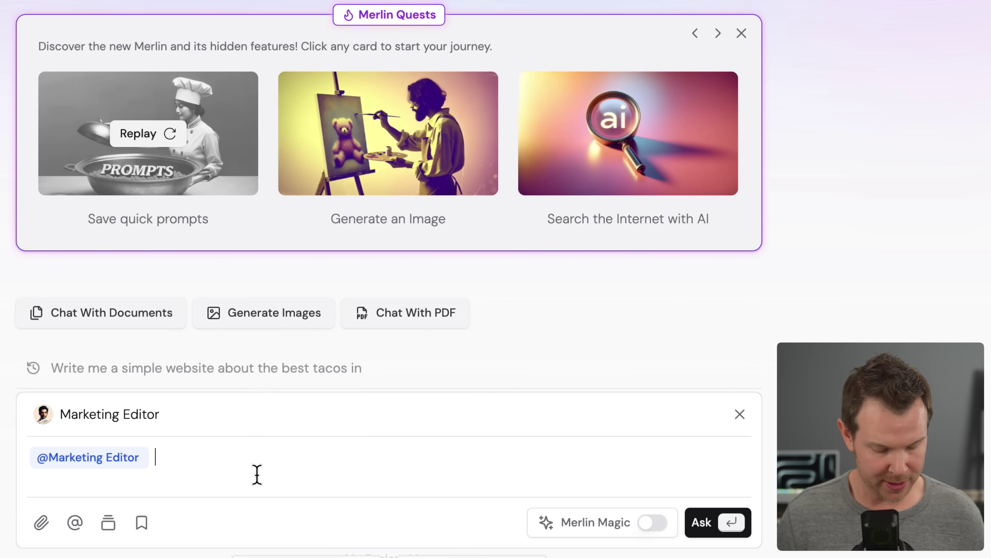
key("ctrl+v")
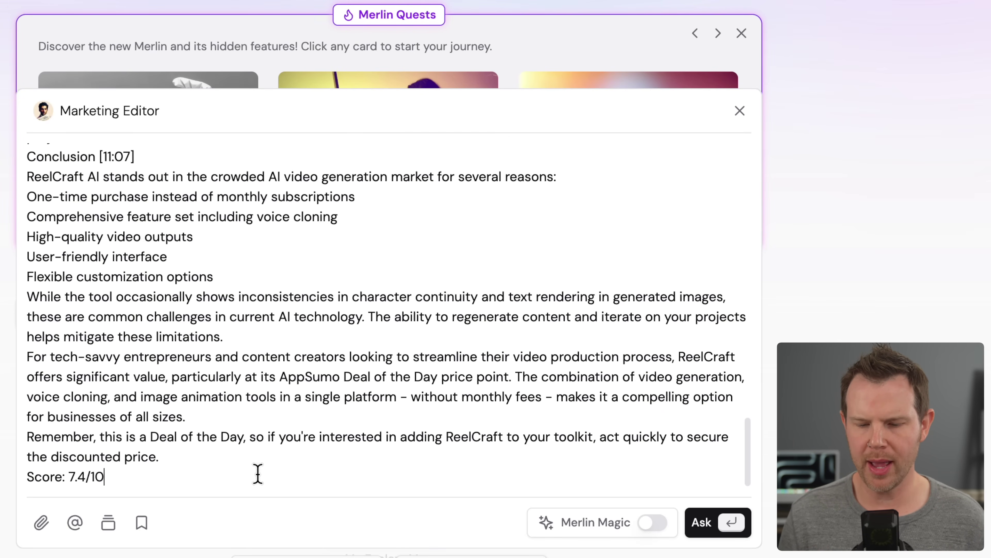
Step: Send the ReelCraft review to Marketing Editor and read the SEO-friendly article it returns
left_click(716, 533)
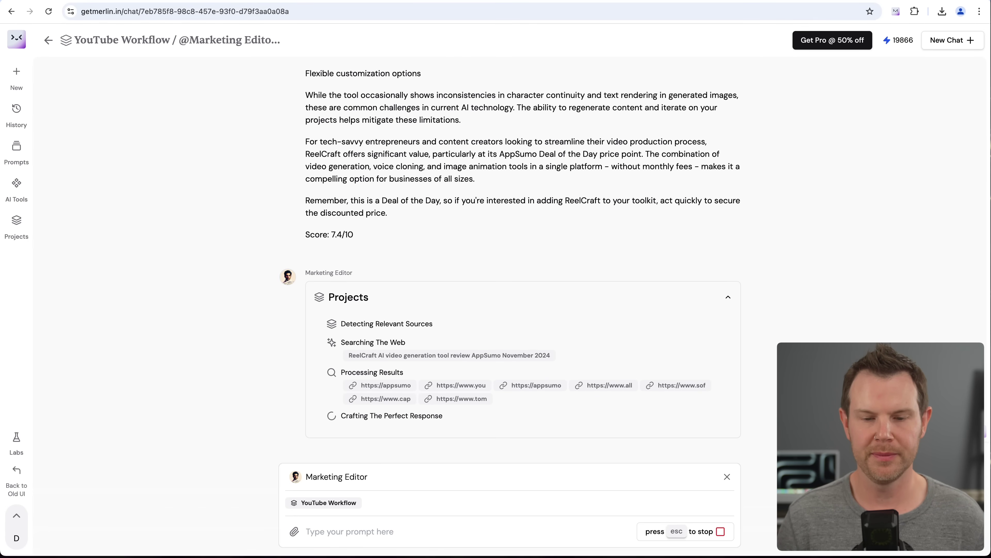
scroll(649, 267, "down", 7)
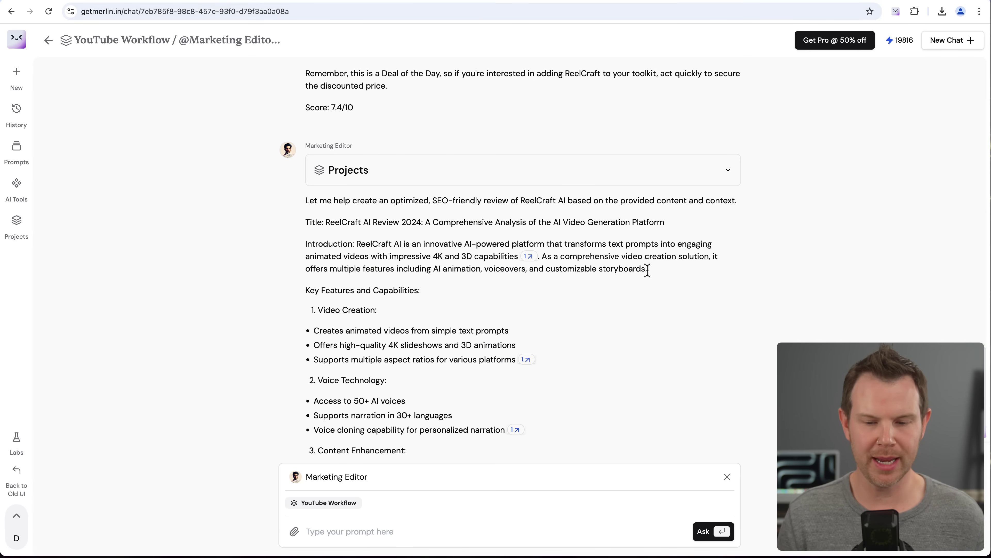
scroll(649, 275, "down", 10)
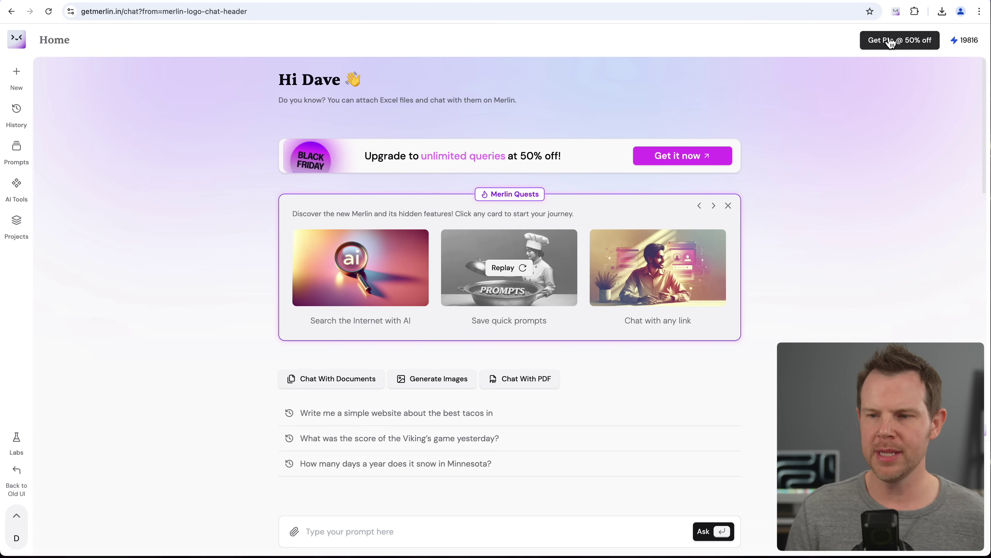
Step: Open the Merlin extension side panel and browse its list of available chatbots
left_click(896, 12)
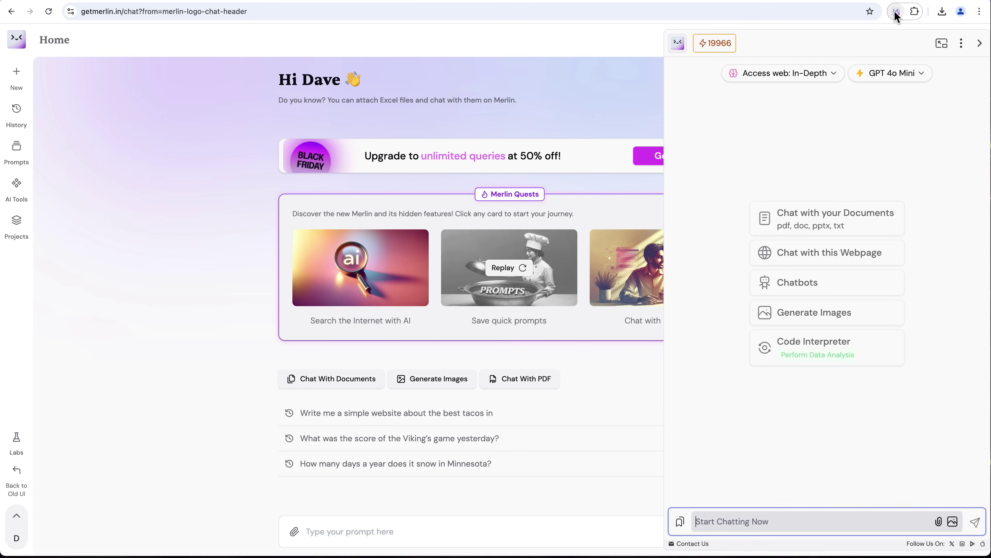
left_click(794, 291)
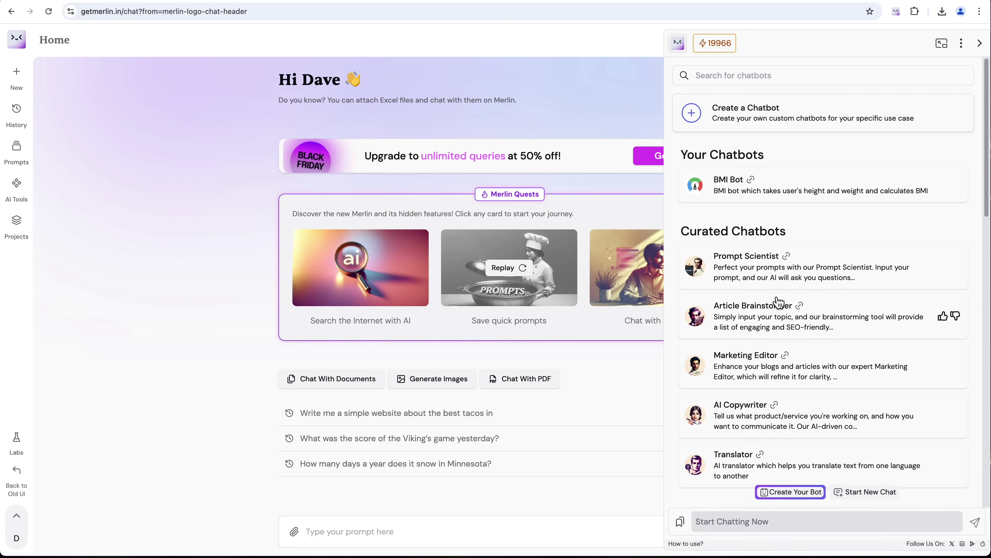
scroll(781, 293, "down", 5)
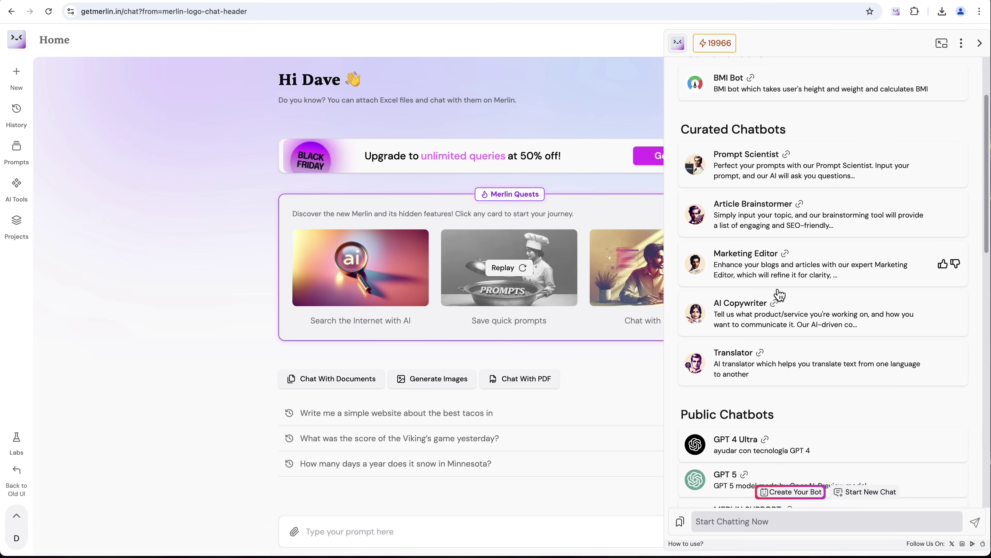
scroll(780, 295, "down", 5)
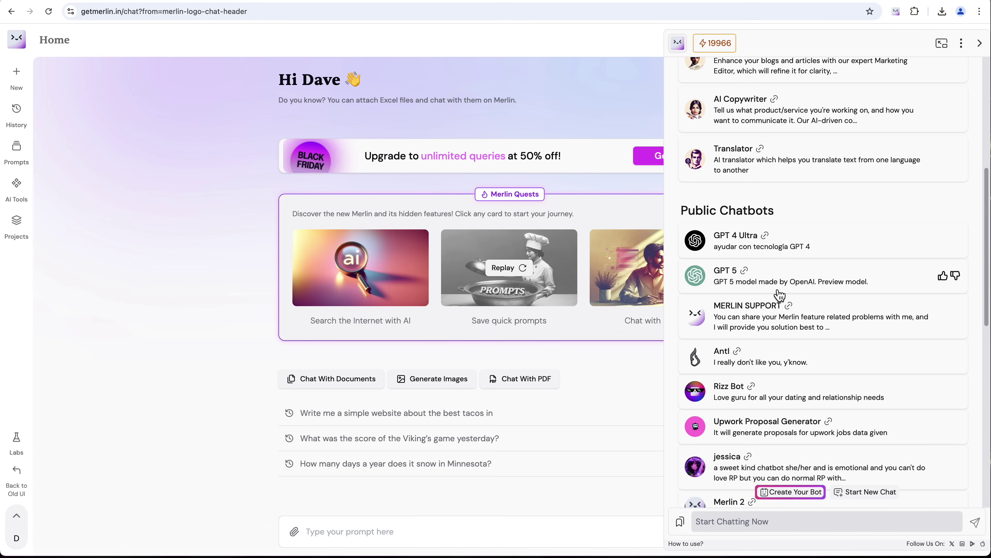
scroll(780, 296, "down", 3)
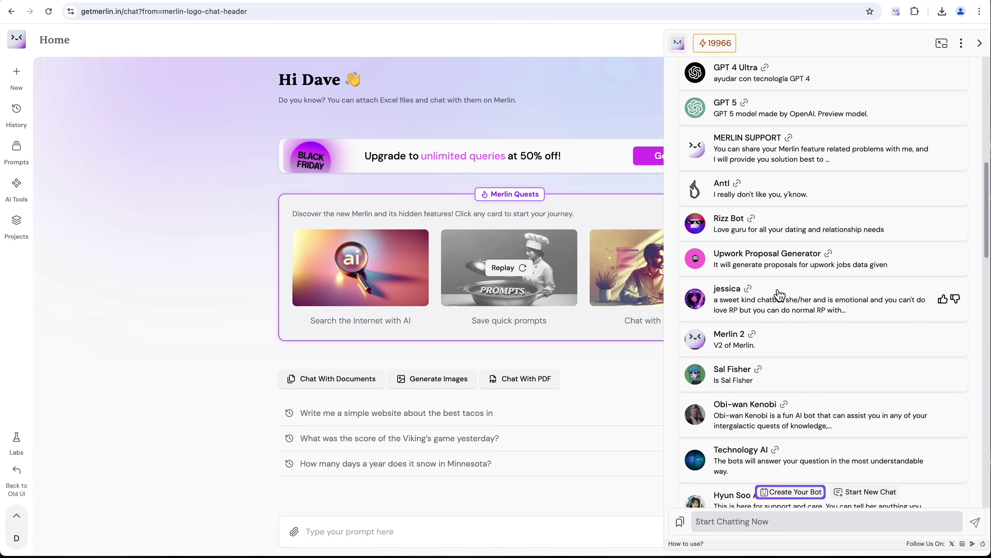
scroll(780, 295, "down", 3)
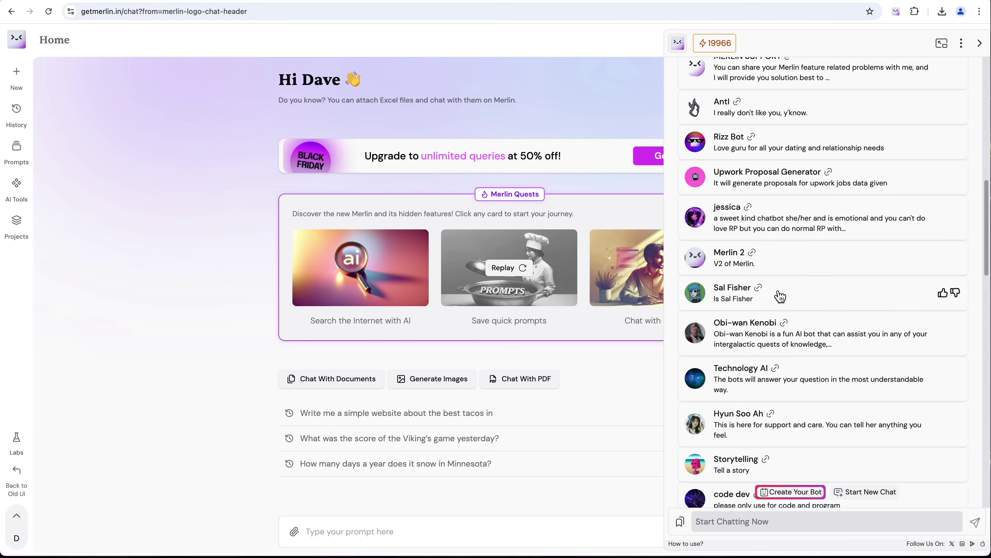
scroll(780, 295, "down", 5)
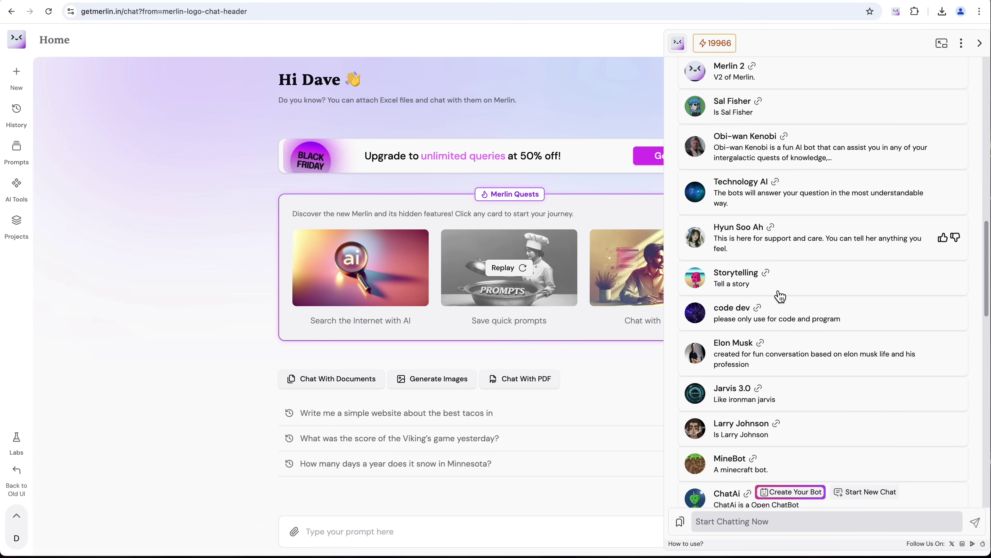
scroll(781, 297, "down", 1)
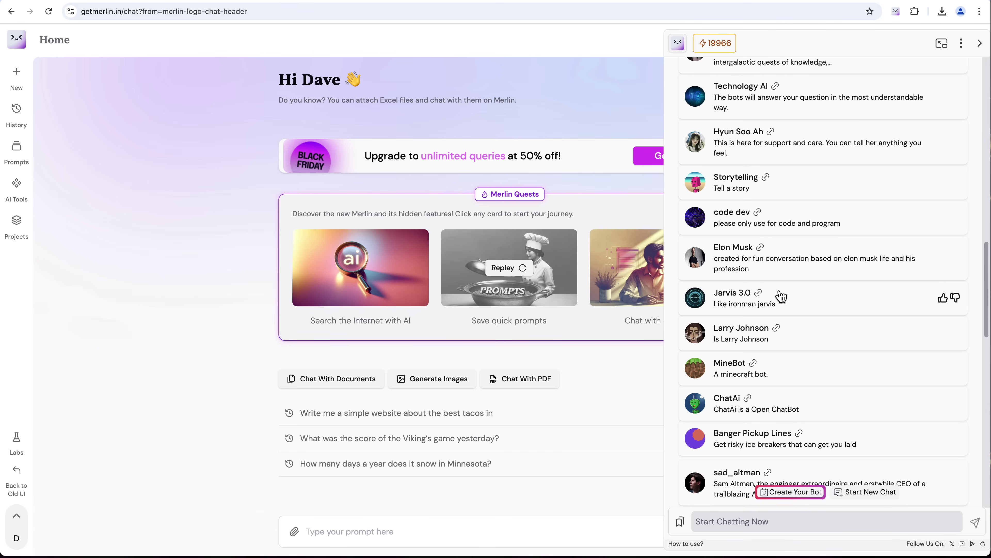
Step: Return to the top of the chatbot list and open the Your Chatbots dashboard with BMI Bot
scroll(781, 295, "up", 10)
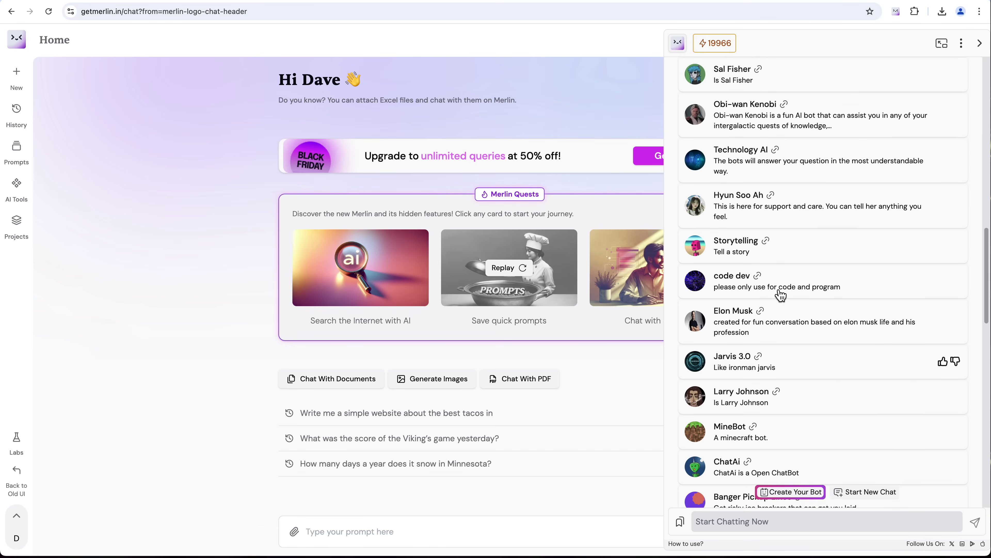
scroll(780, 295, "up", 9)
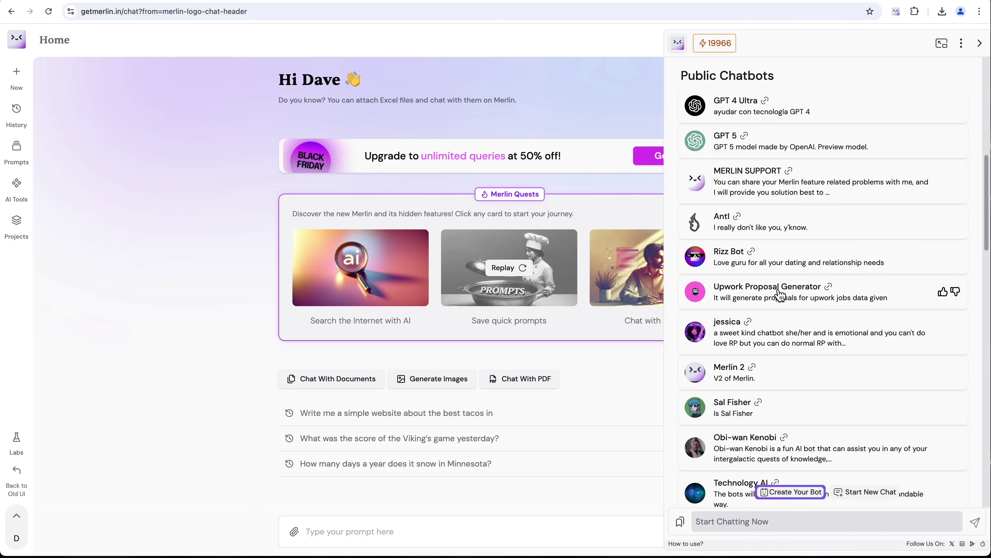
scroll(820, 223, "up", 3)
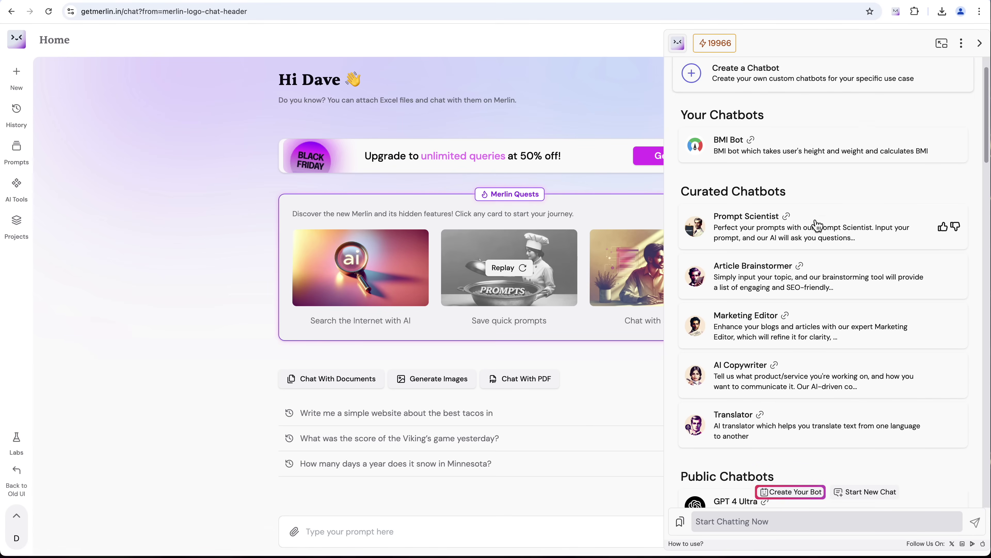
left_click(738, 122)
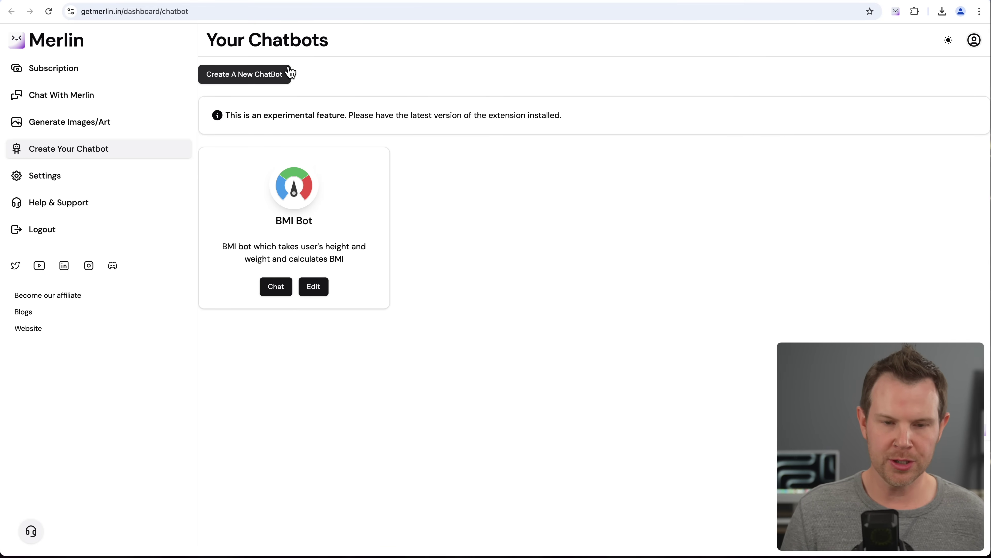
Step: Create a new Customer Support chatbot for LTD reviews with a pasted short description
left_click(282, 78)
left_click(594, 312)
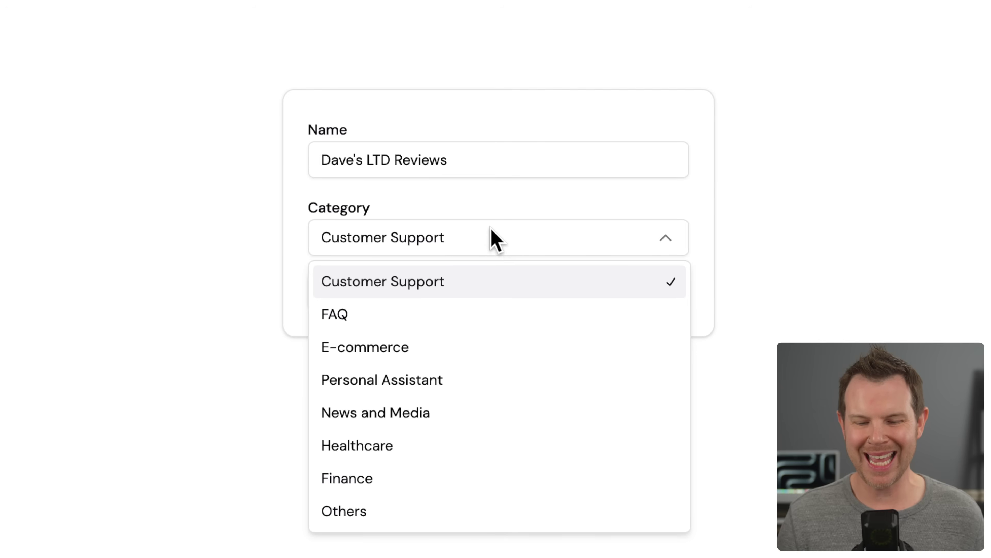
left_click(706, 314)
left_click(355, 305)
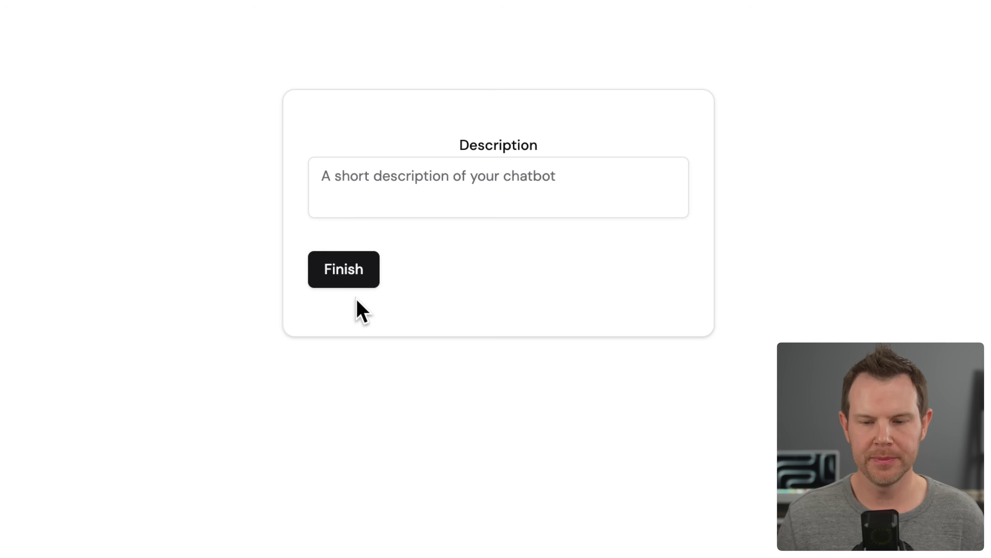
type("Ask questions about Dave's LTD reviews.")
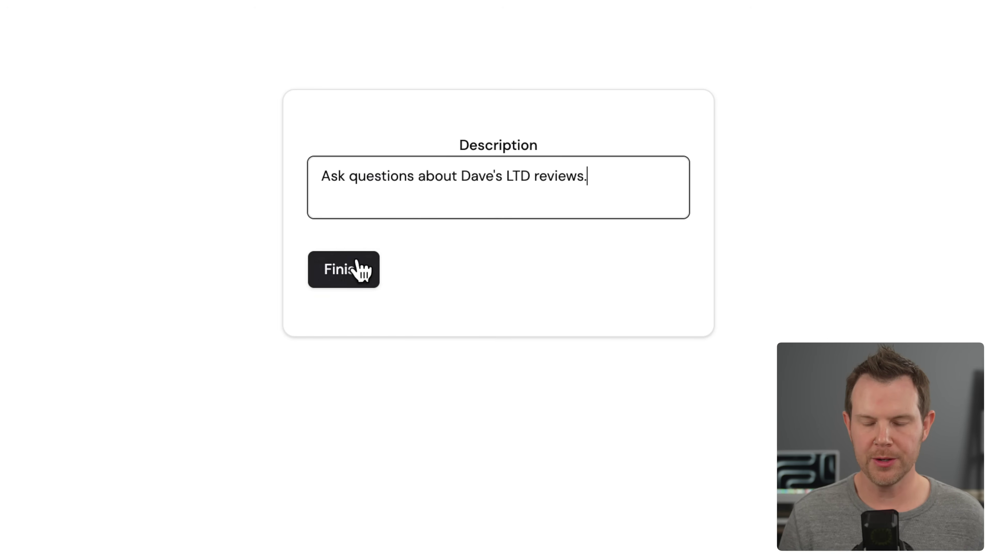
left_click(357, 269)
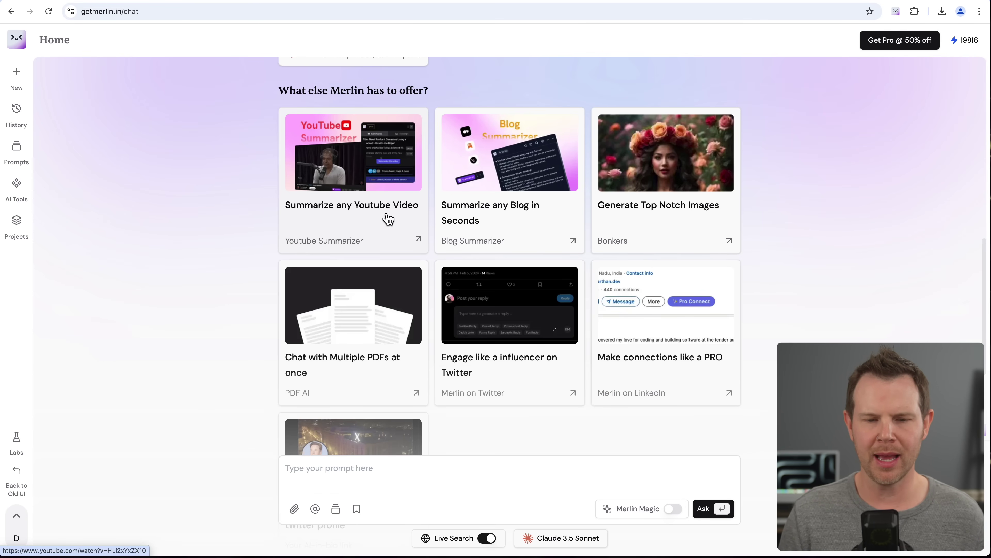
Step: Generate a fresh summary of the hybrid cars YouTube video and scroll its timestamps
left_click(378, 220)
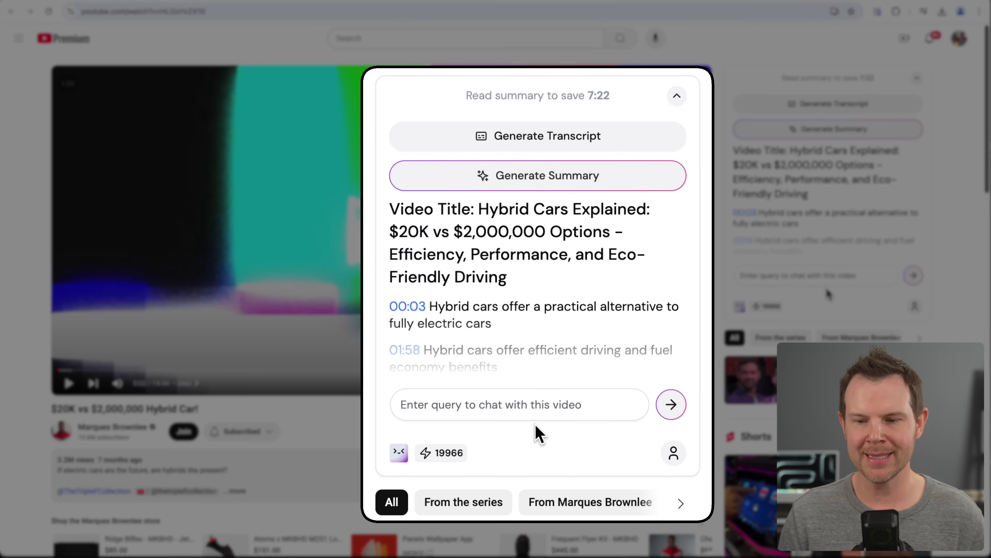
scroll(807, 188, "down", 2)
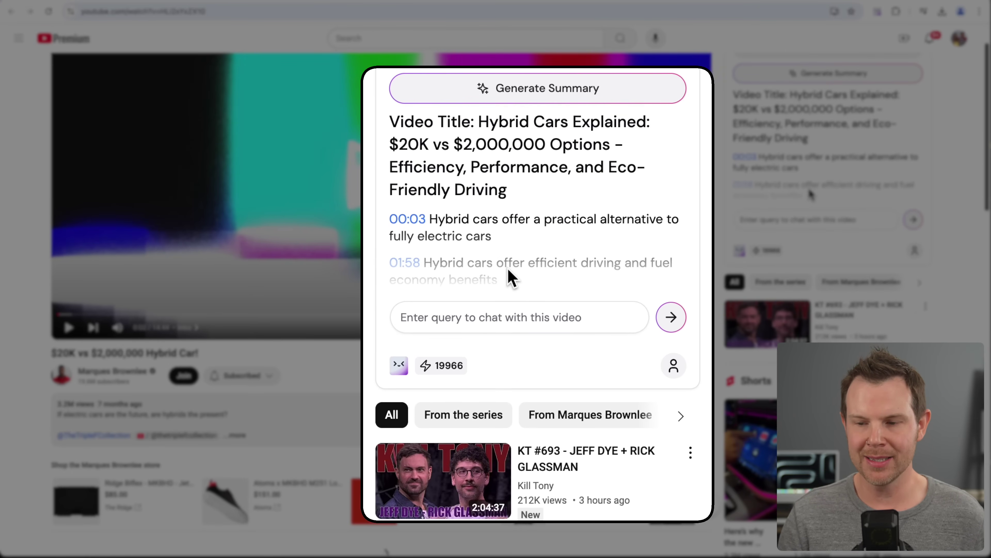
scroll(812, 192, "up", 2)
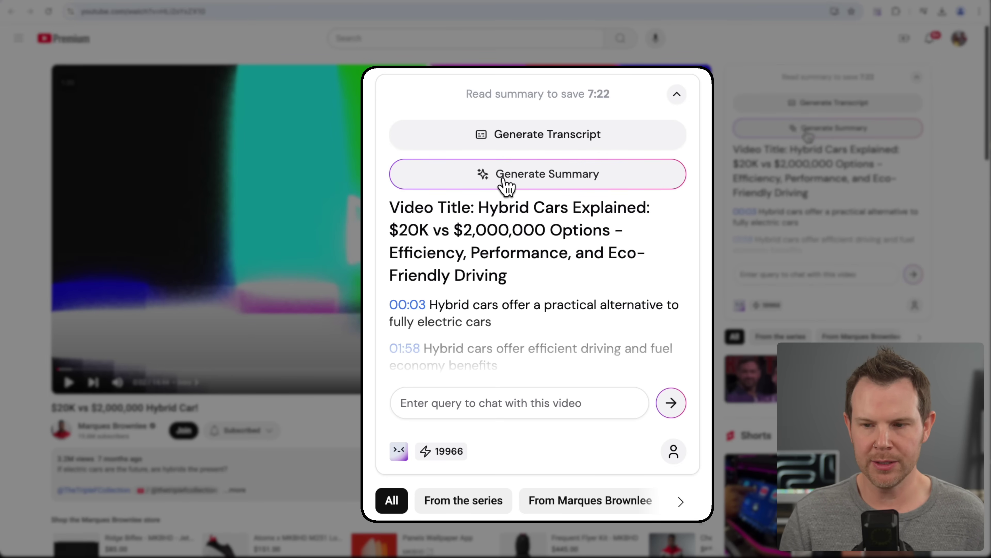
left_click(541, 186)
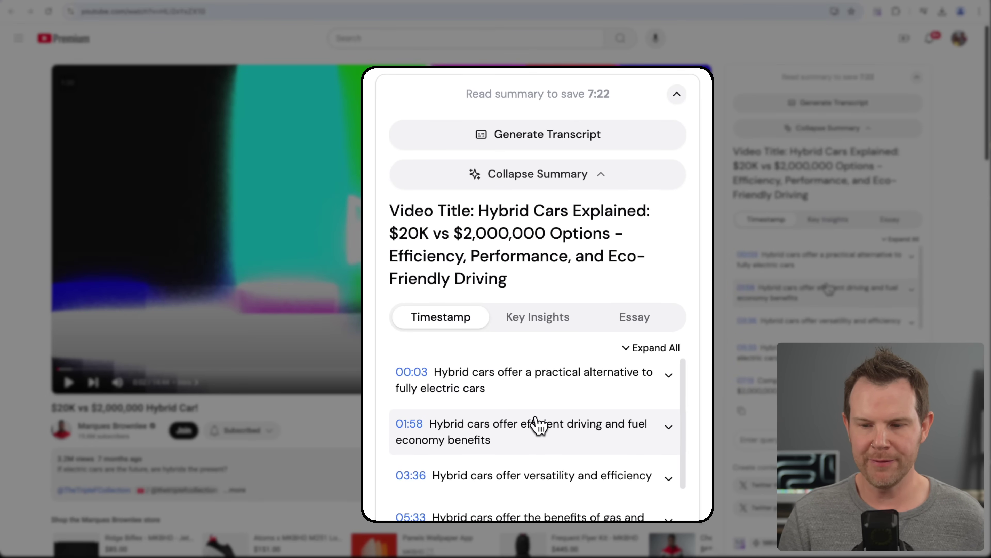
scroll(539, 424, "down", 3)
scroll(540, 421, "down", 2)
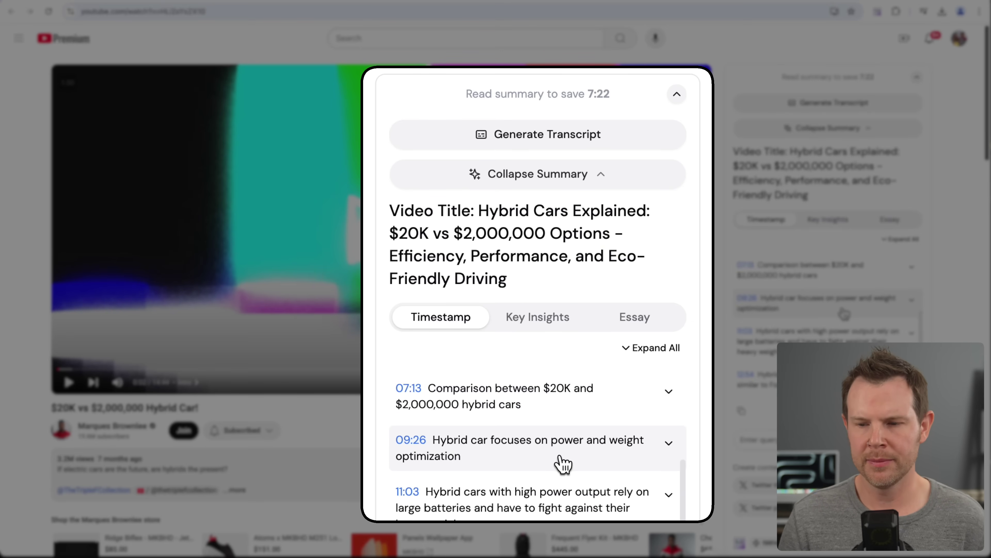
Step: Read the video's Key Insights, then switch the summary to its Essay version
left_click(538, 318)
scroll(549, 332, "down", 5)
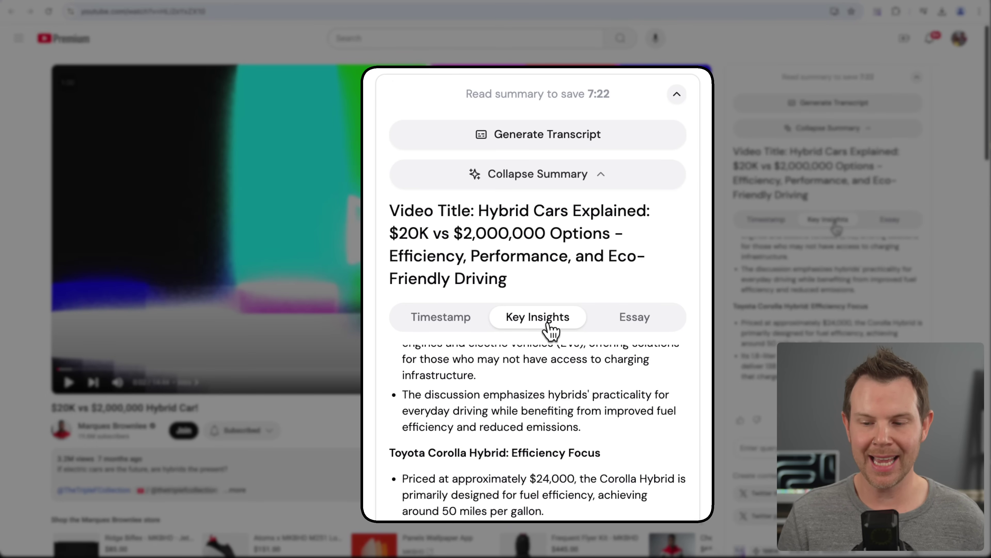
scroll(535, 375, "down", 1)
scroll(535, 378, "down", 10)
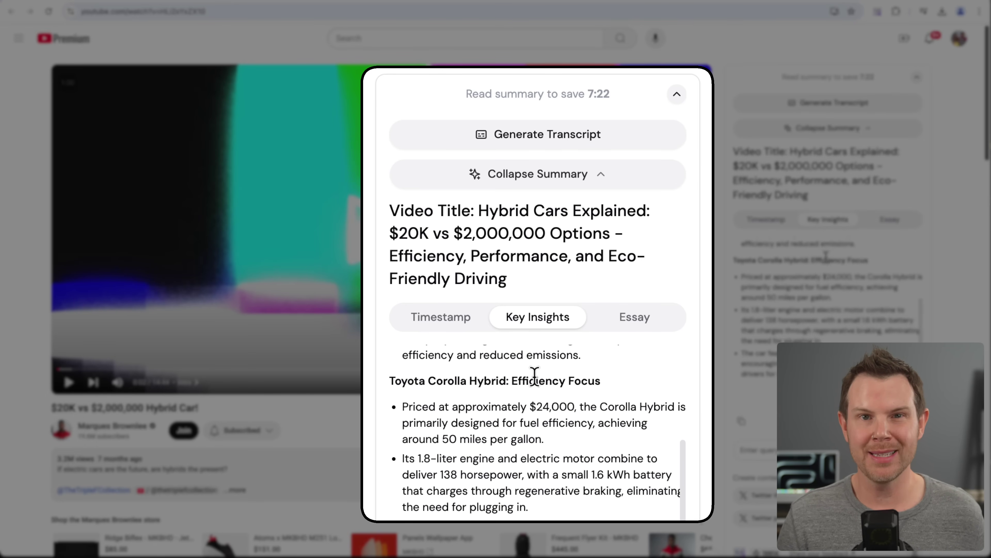
scroll(535, 381, "down", 10)
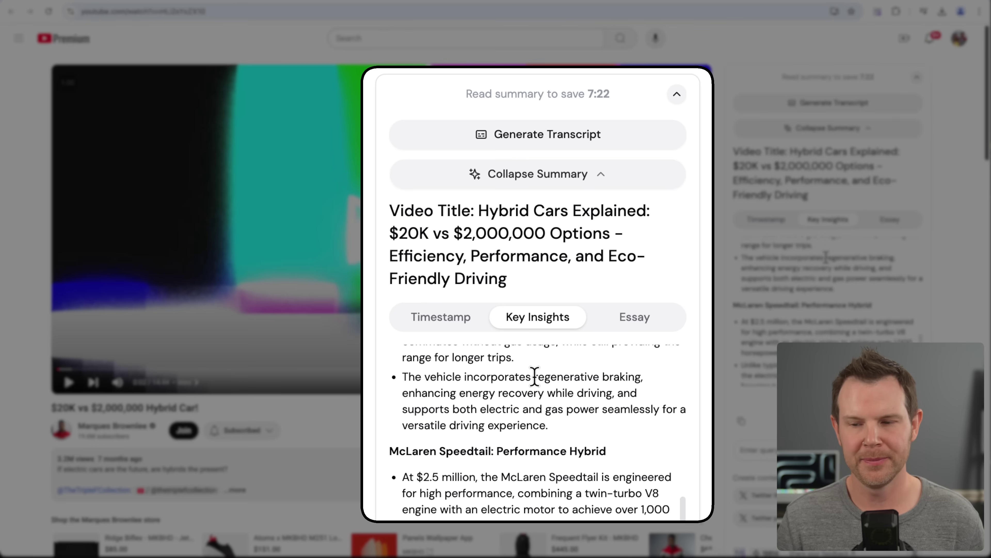
left_click(633, 321)
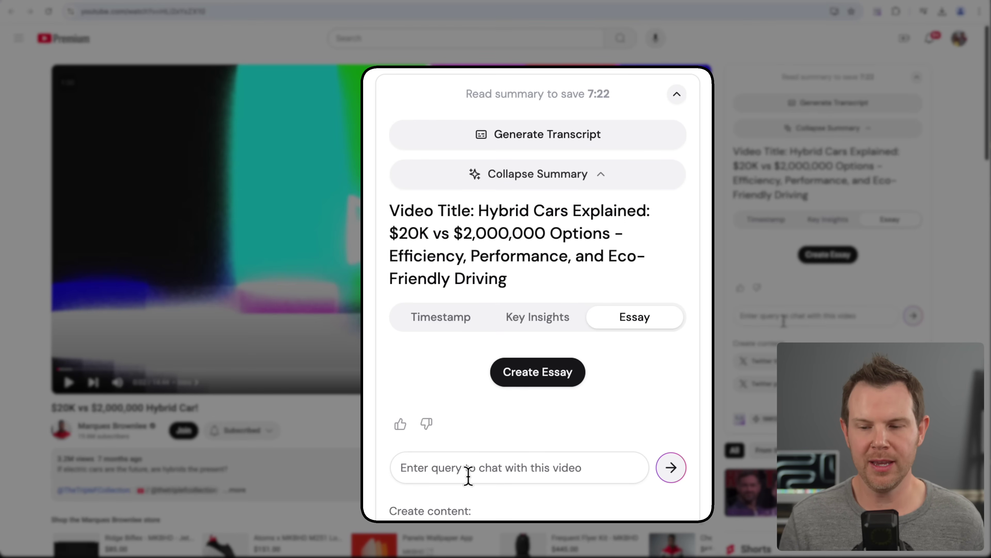
Step: Ask the video chat whether the $20K or the $2,000,000 hybrid car is better
left_click(468, 475)
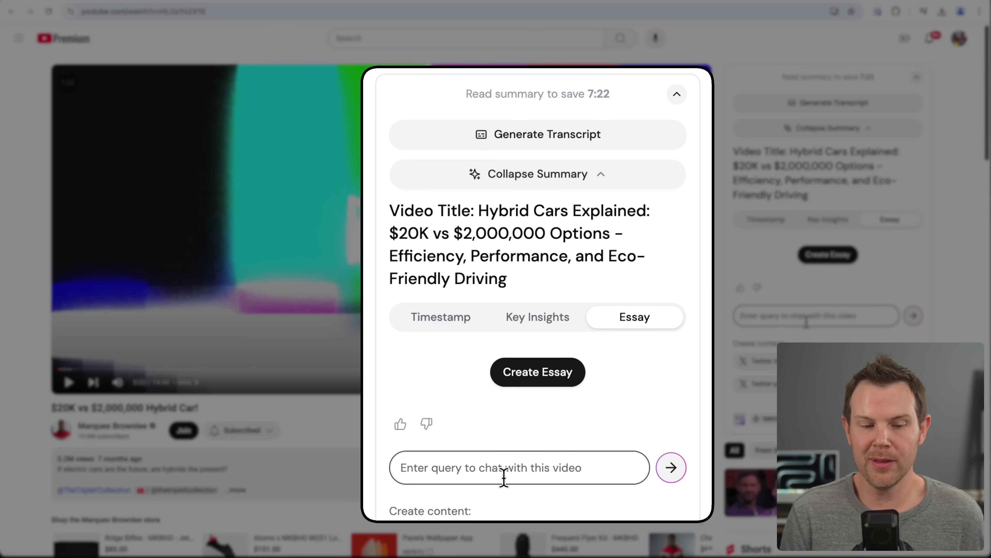
type("What's better the 20K car or the 2M car?")
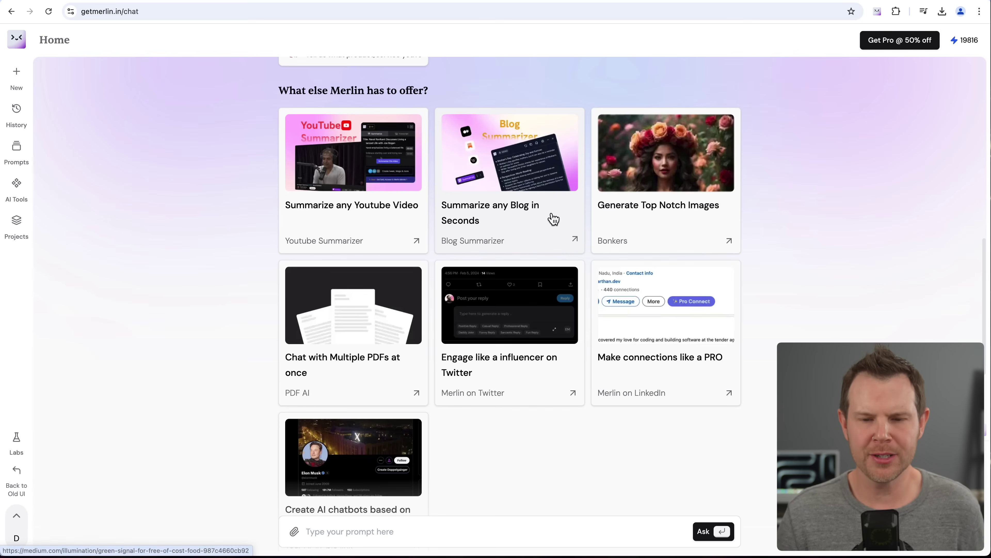
Step: Summarize the Medium article 'Green Signal For Free of Cost Food' and open Ask a Followup
left_click(554, 218)
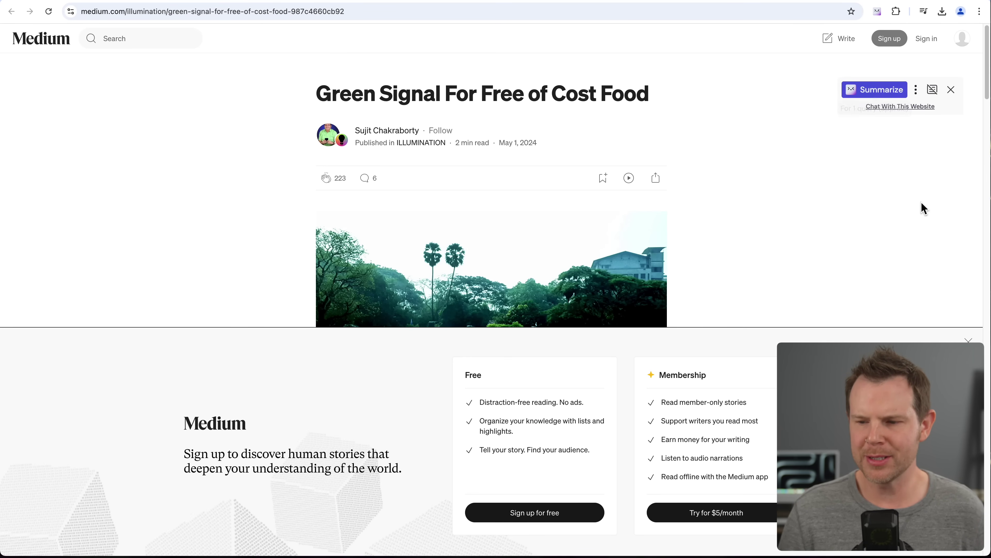
left_click(970, 340)
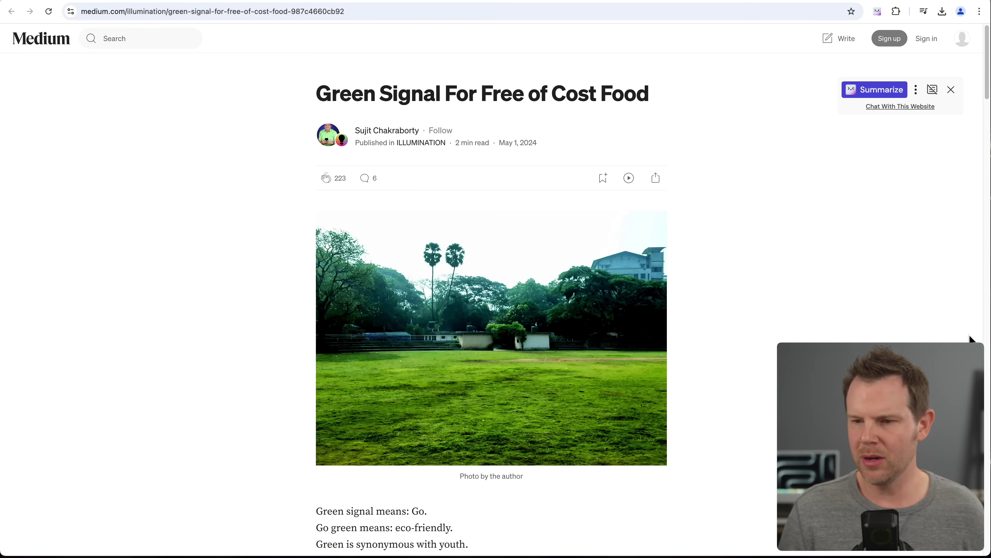
left_click(881, 93)
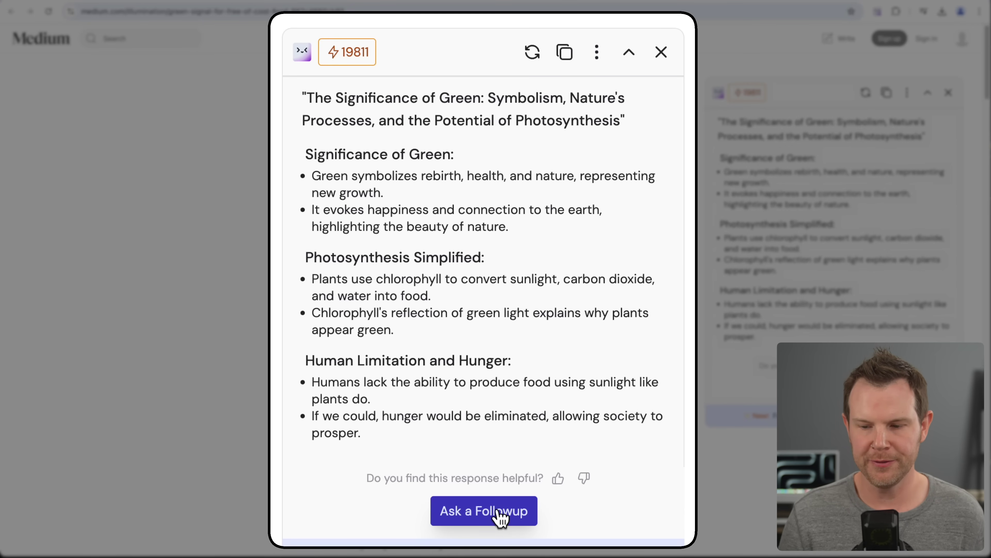
left_click(846, 391)
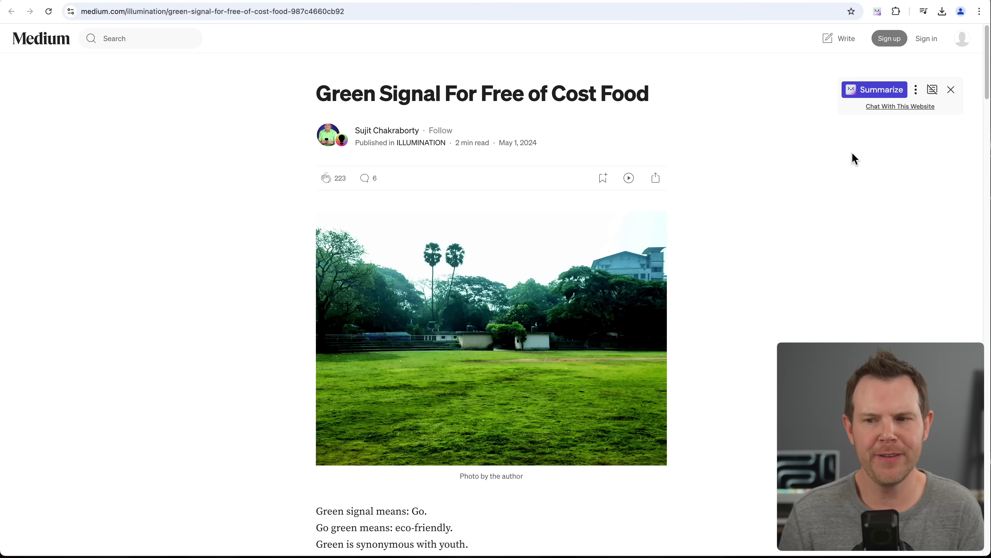
Step: Close the article's summarizer widget and open Bonkers to view its aspect ratios and models
left_click(951, 90)
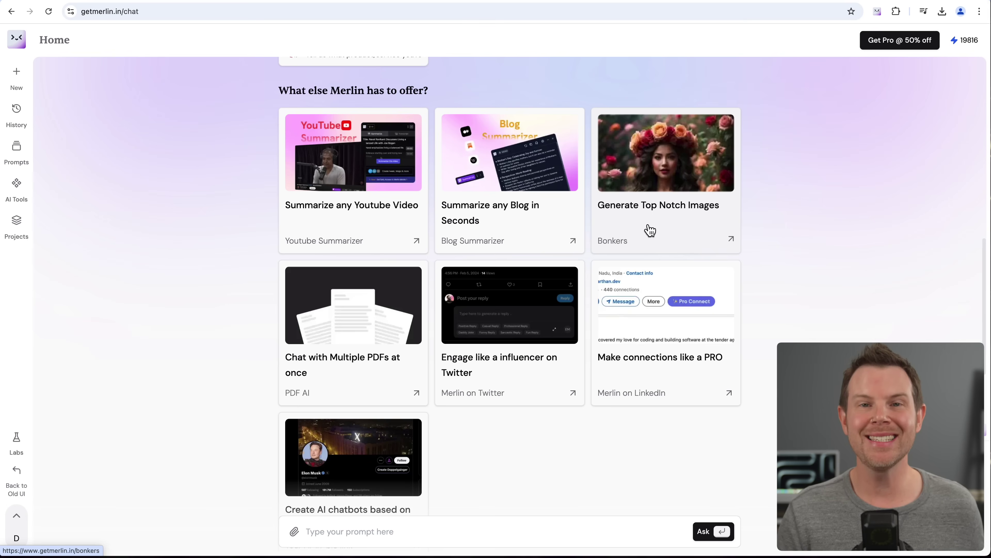
left_click(650, 231)
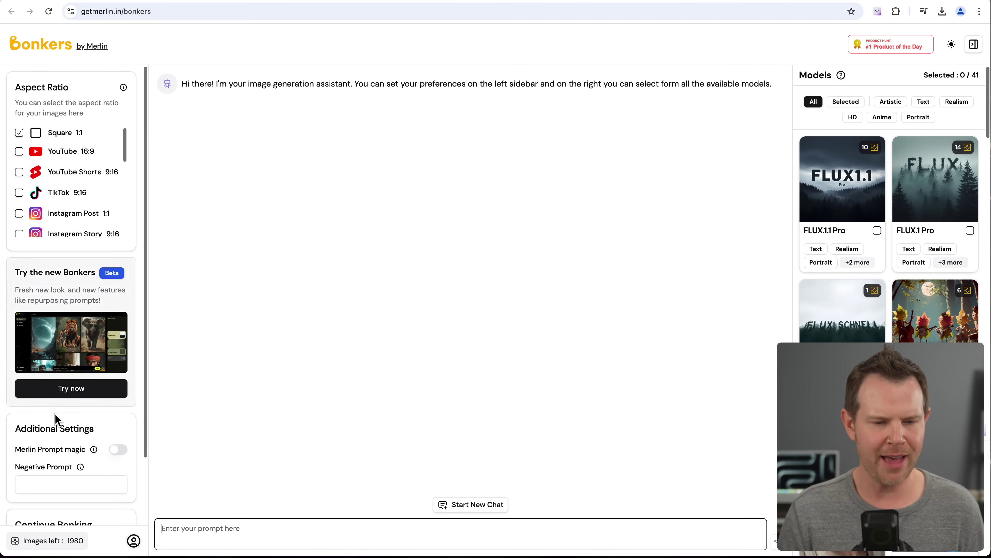
scroll(71, 448, "down", 2)
scroll(72, 448, "up", 2)
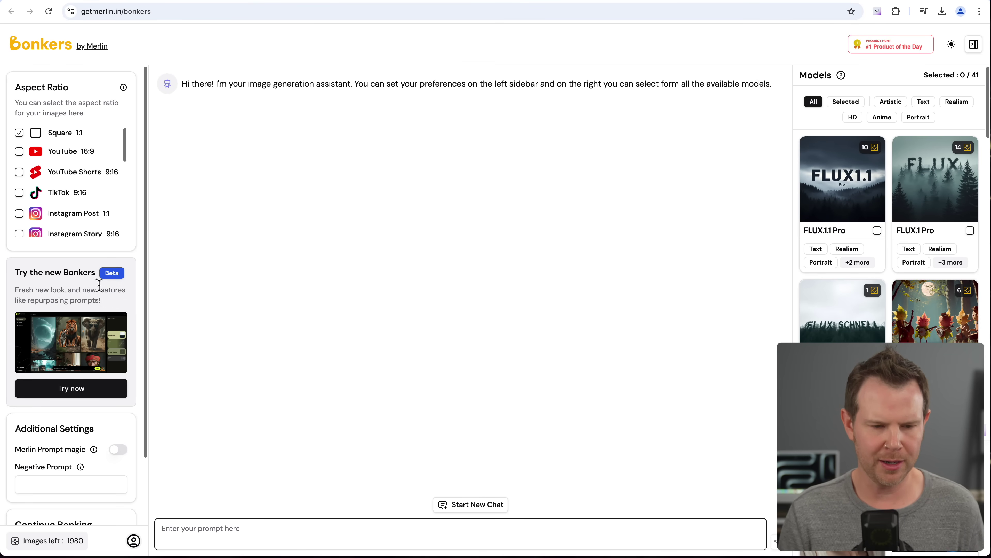
Step: Switch to the new version of Bonkers and scroll through the Explore gallery
left_click(81, 386)
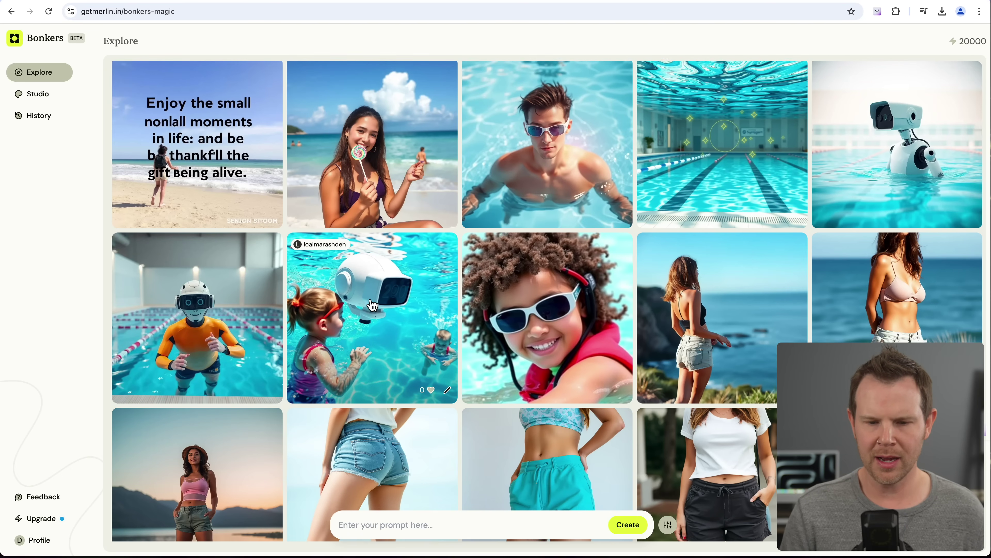
scroll(373, 305, "down", 3)
scroll(373, 304, "down", 10)
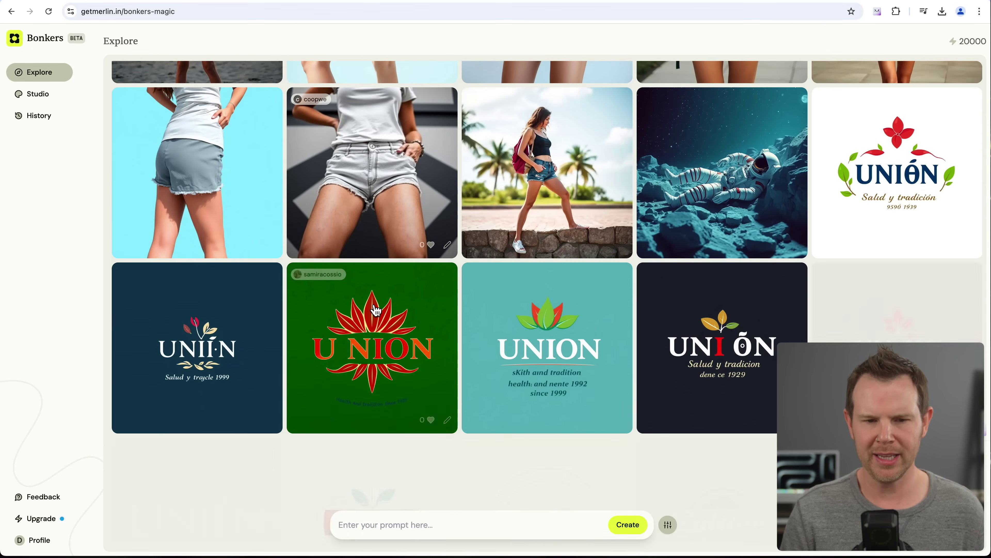
scroll(377, 310, "down", 10)
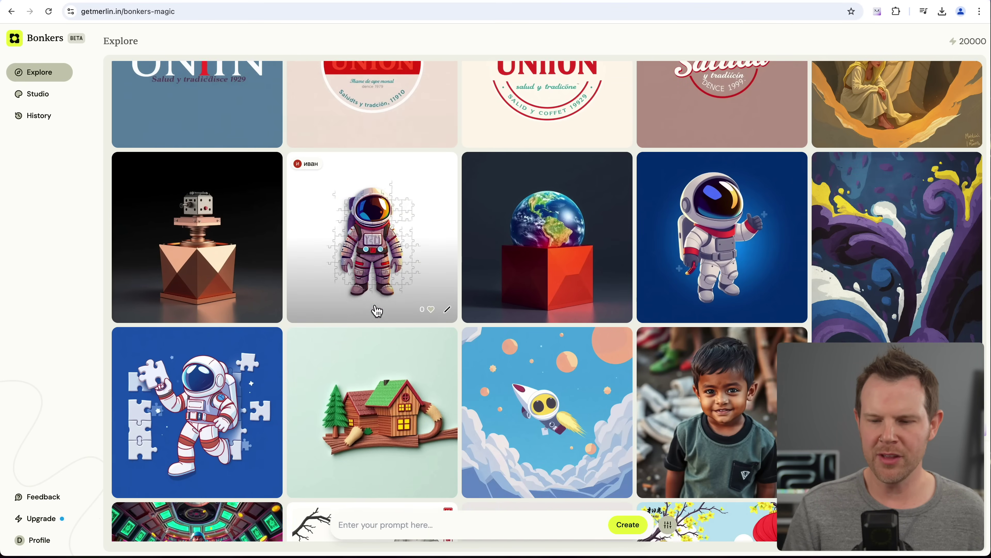
scroll(377, 310, "down", 10)
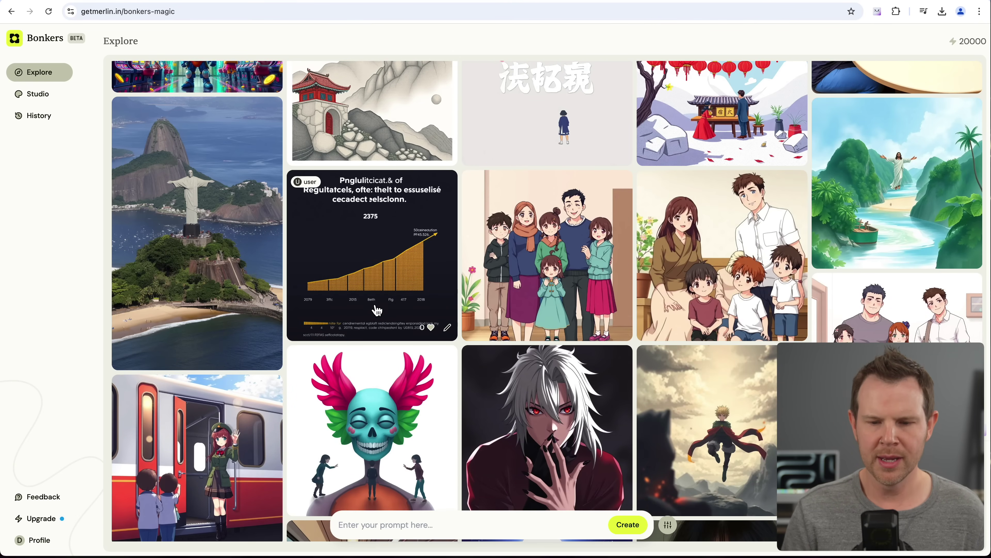
scroll(376, 310, "down", 10)
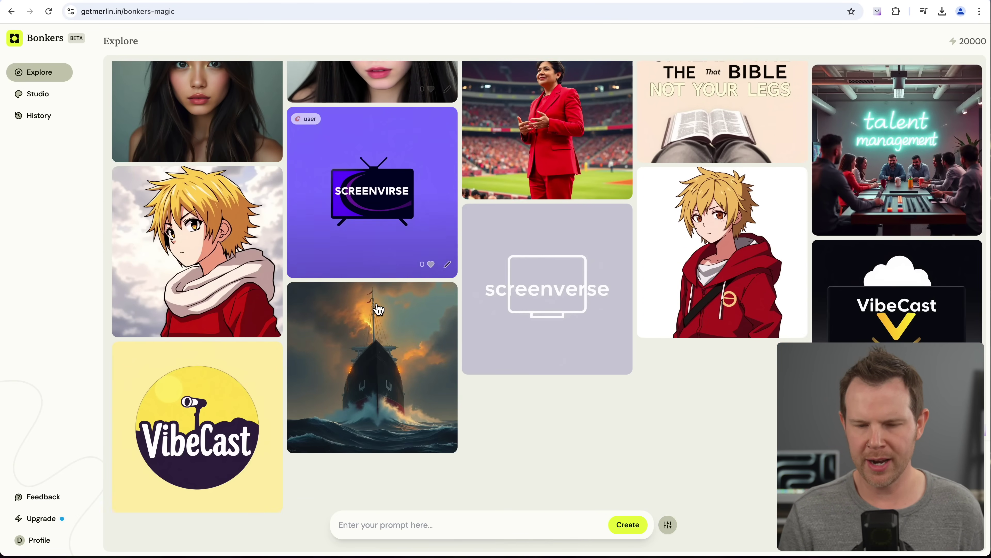
scroll(379, 309, "down", 5)
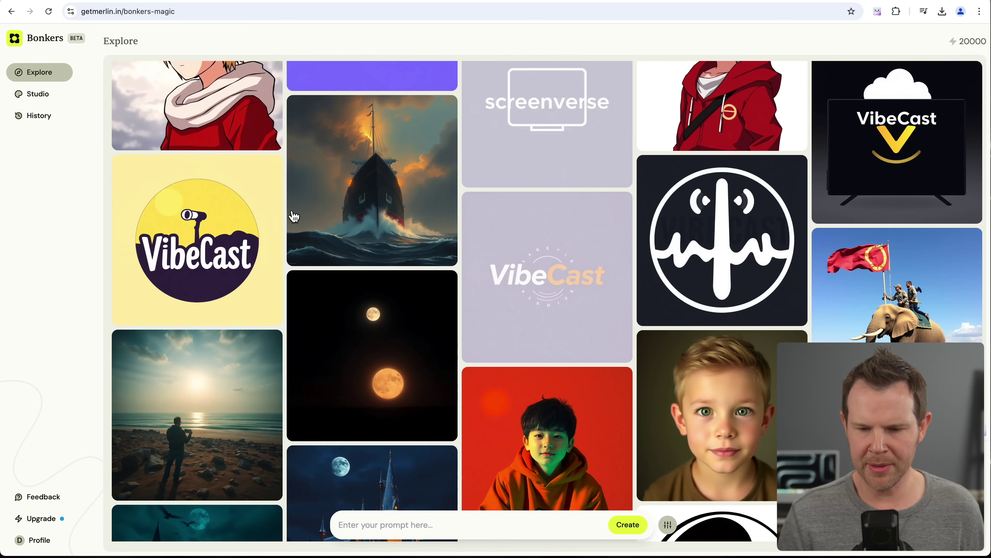
scroll(383, 258, "down", 8)
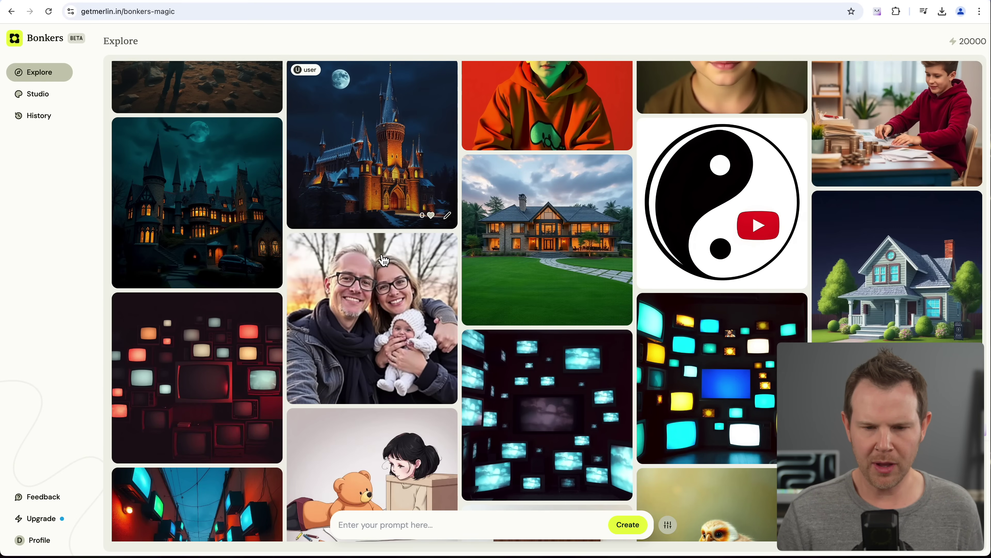
scroll(388, 285, "down", 2)
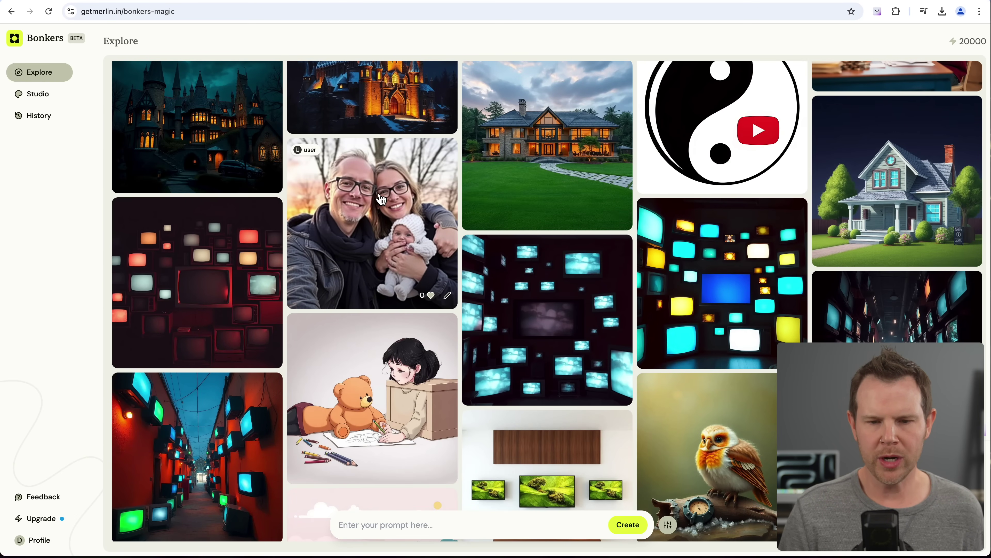
Step: Open the family photo's details and copy its prompt
left_click(382, 200)
mouse_move(906, 105)
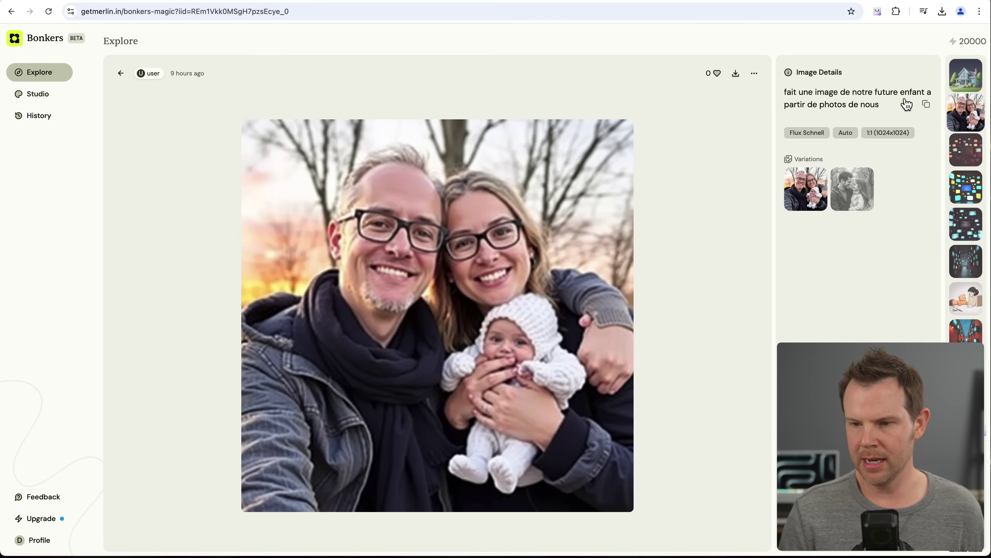
left_click(925, 110)
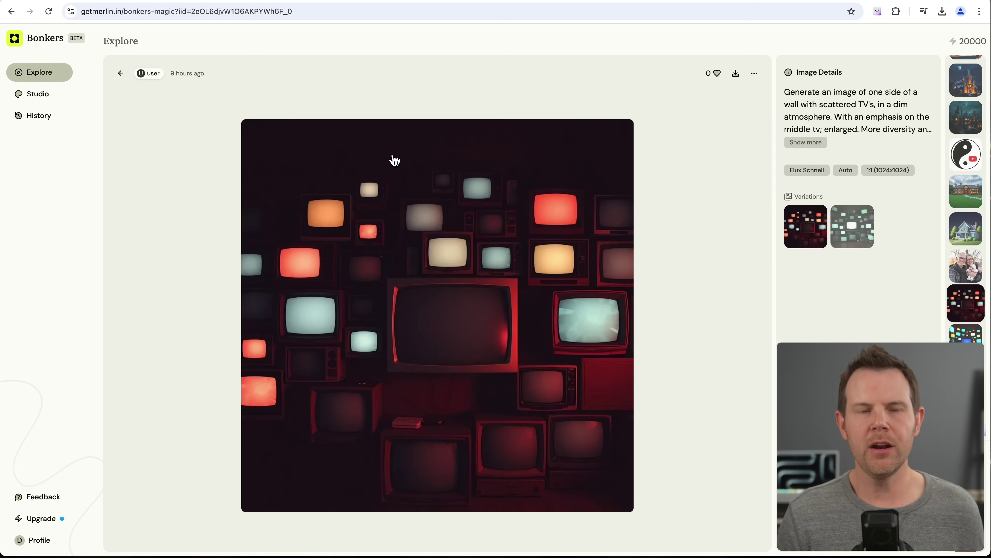
Step: In Bonkers Studio, paste the prompt 'a sumo wrestler eating a taco while watching his laptop screen' and show Parameters
left_click(47, 97)
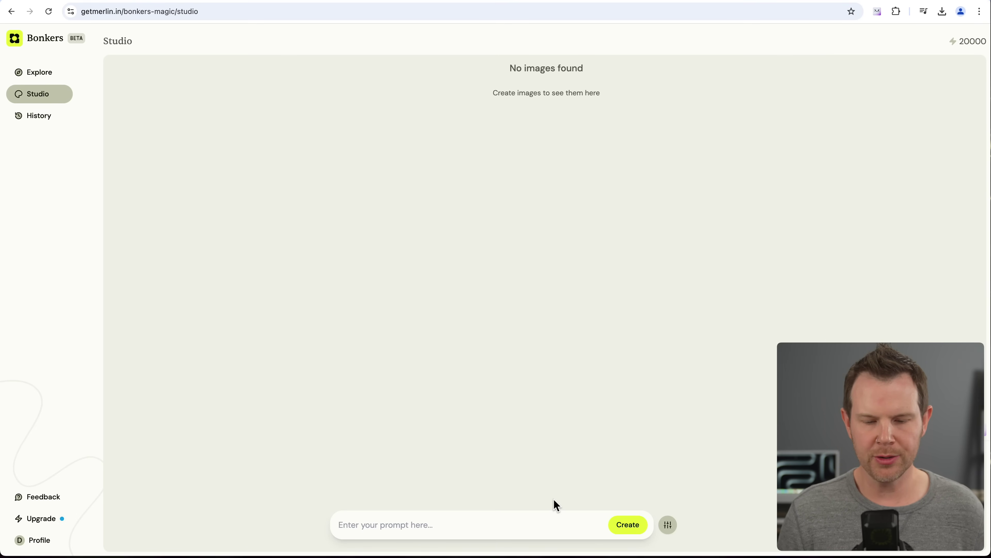
key("super+v")
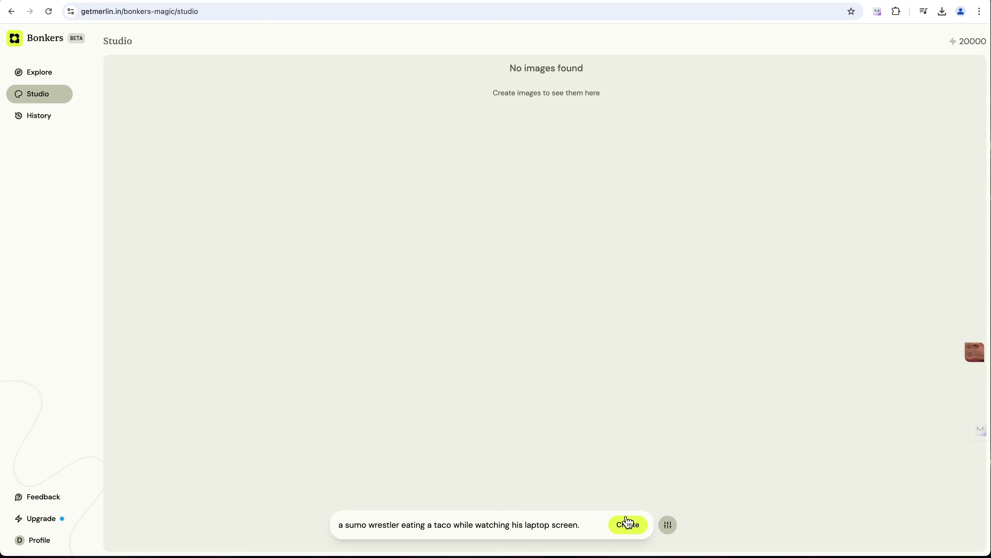
left_click(668, 524)
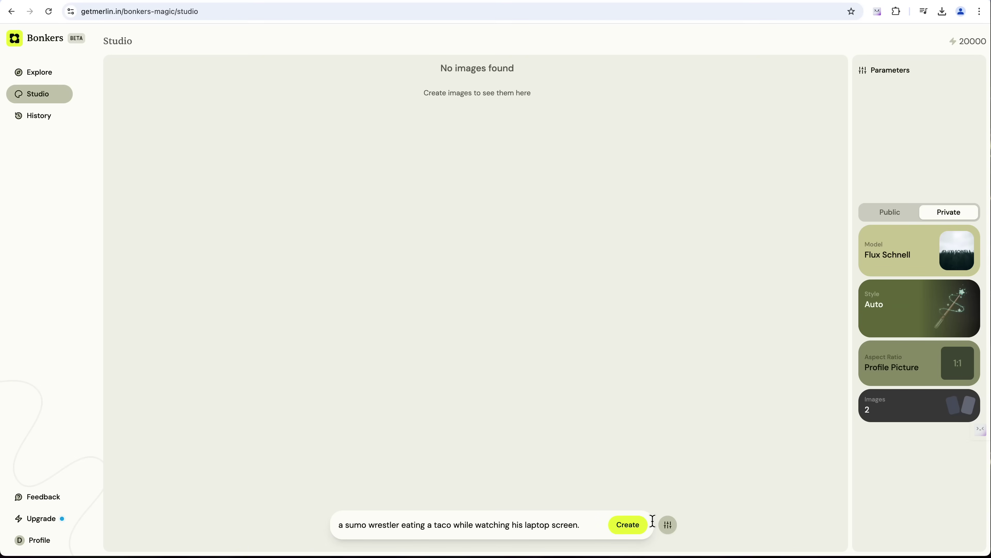
Step: Set the image style to 3D and the aspect ratio to 16:9
left_click(914, 255)
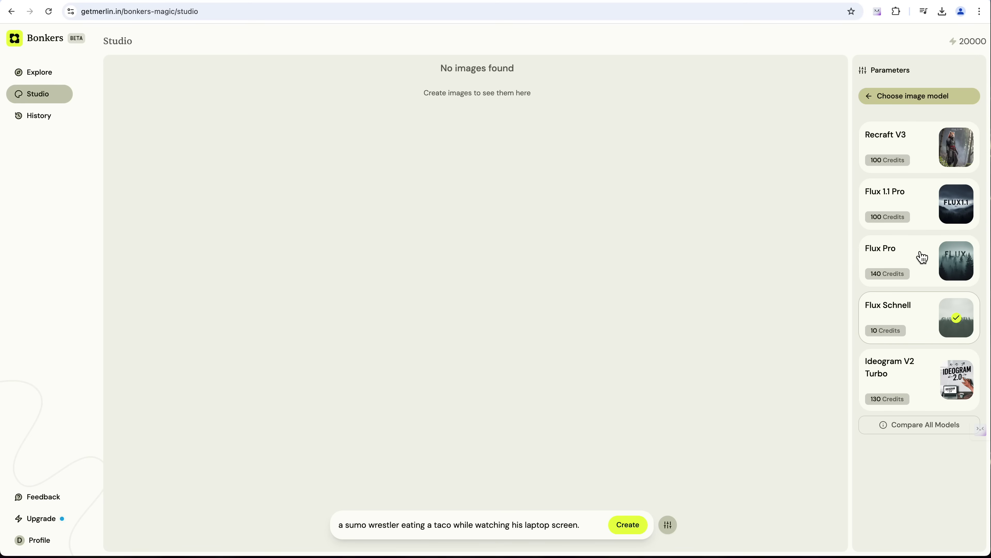
left_click(933, 257)
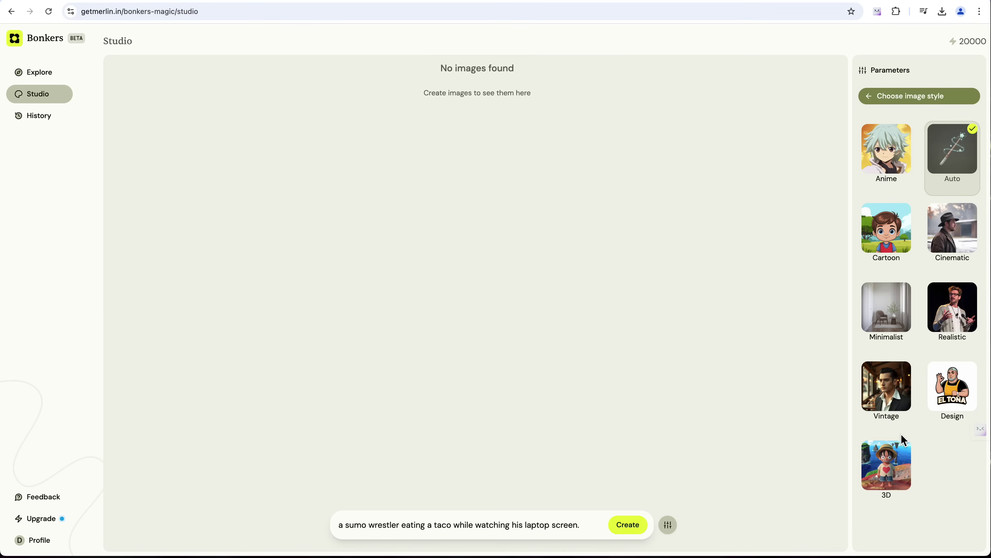
left_click(901, 462)
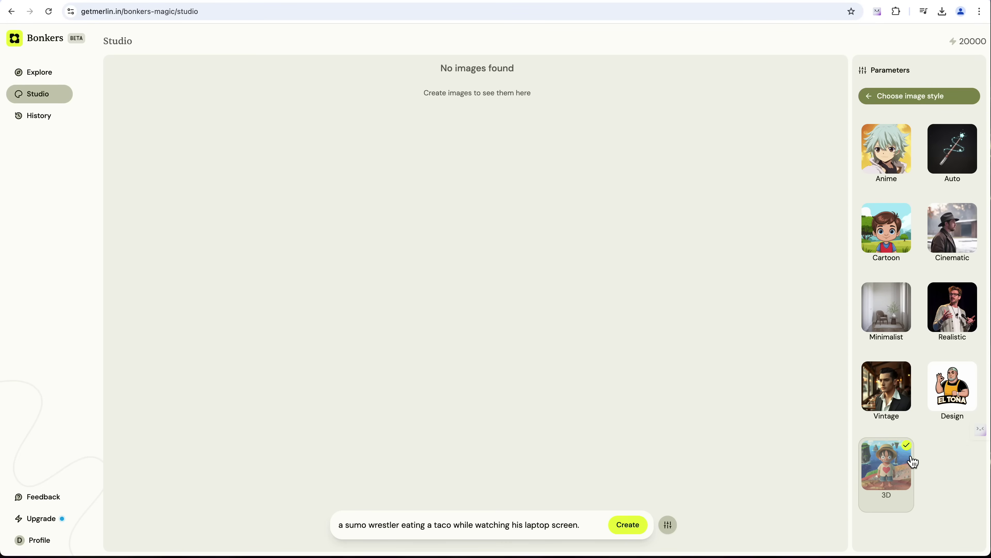
left_click(894, 95)
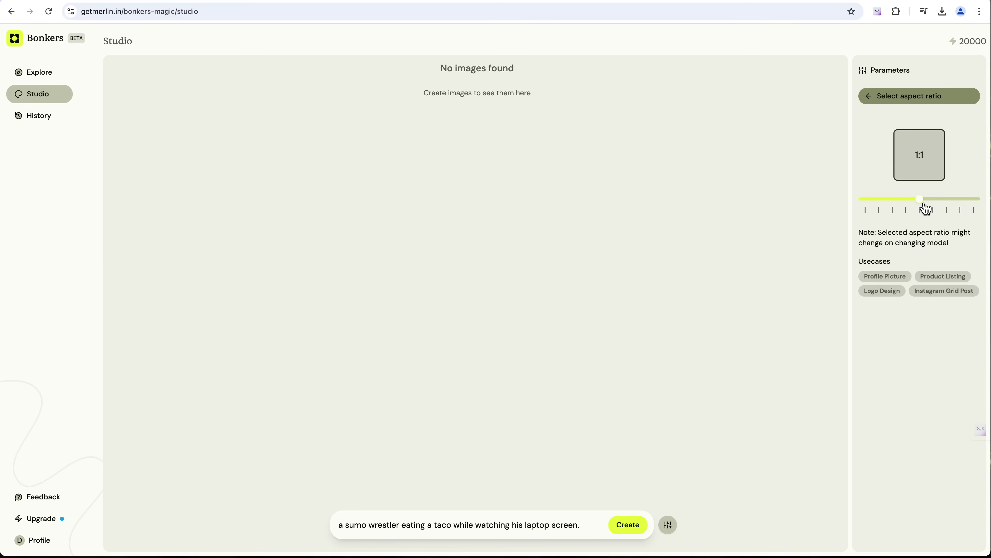
left_click_drag(927, 209, 874, 213)
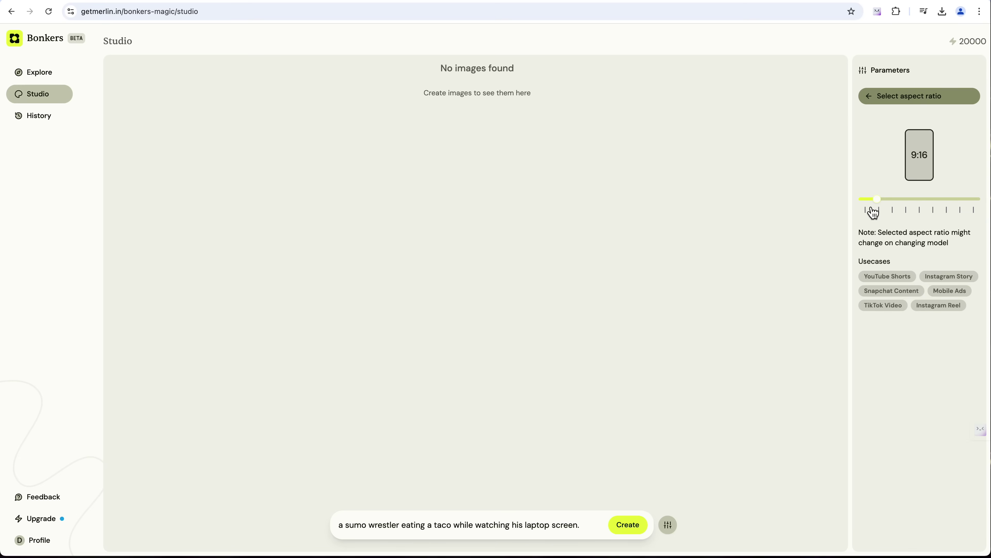
left_click_drag(874, 212, 963, 199)
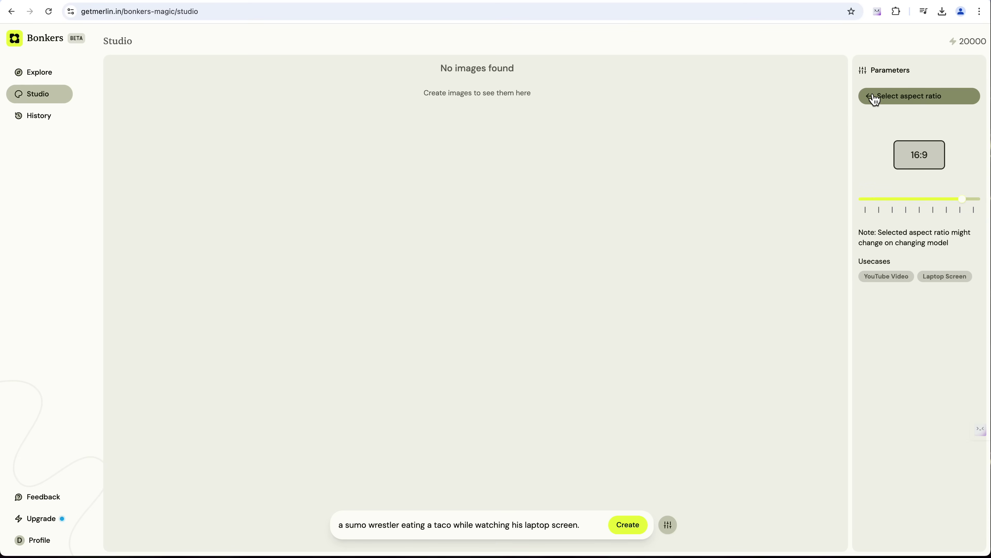
left_click(871, 101)
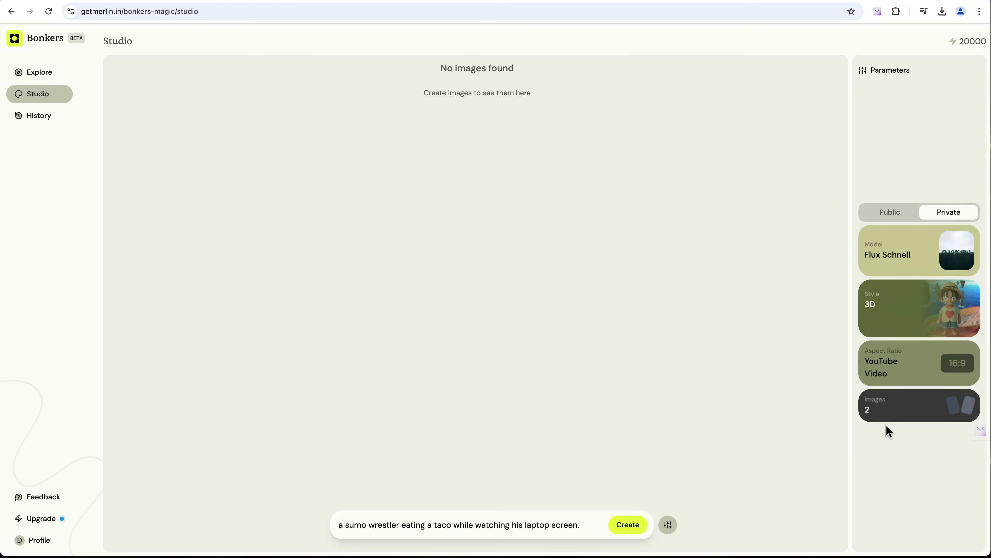
Step: Raise the number of images to 4 and generate the sumo wrestler images
left_click(909, 413)
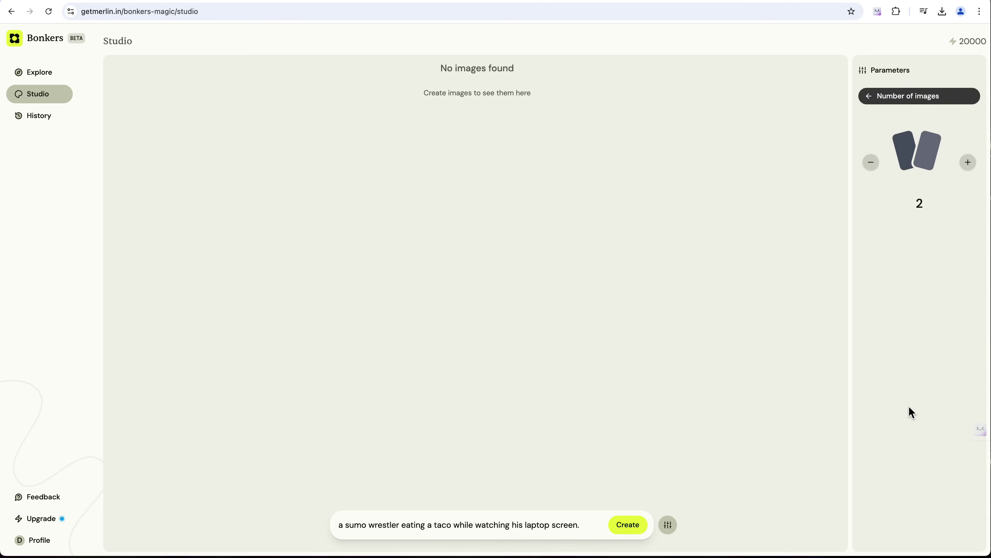
left_click(969, 163)
left_click(968, 163)
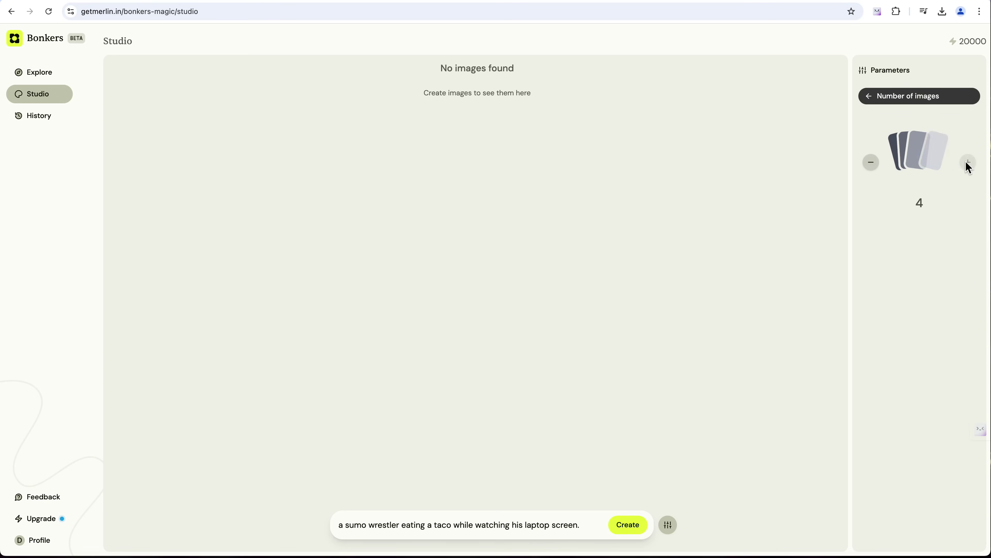
left_click(870, 96)
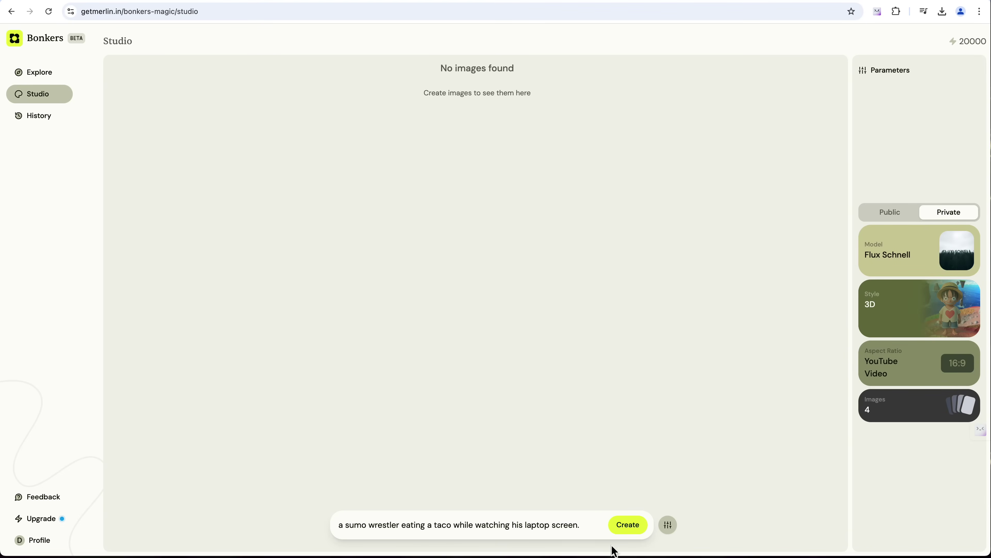
left_click(628, 524)
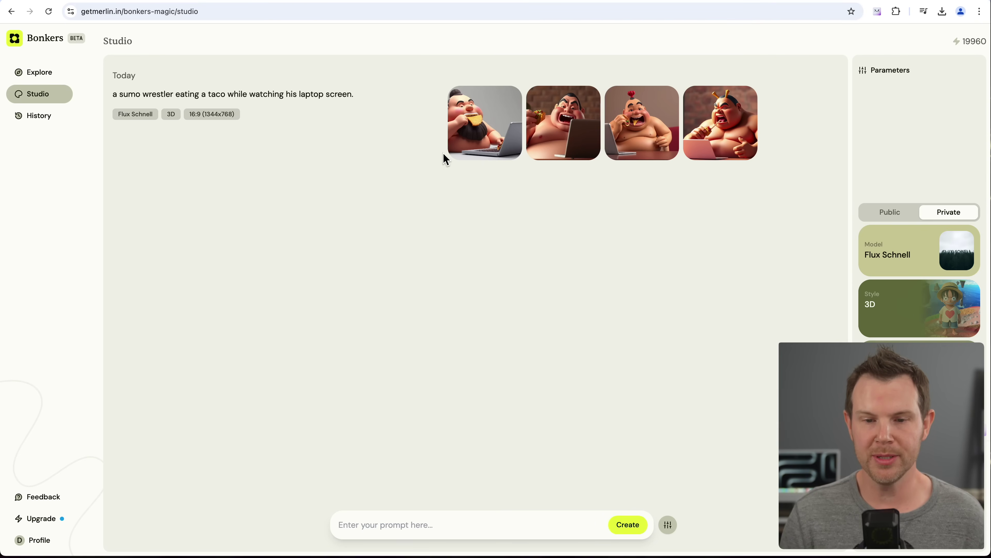
Step: View each of the four sumo wrestler variations, then go to the public Explore gallery
left_click(486, 125)
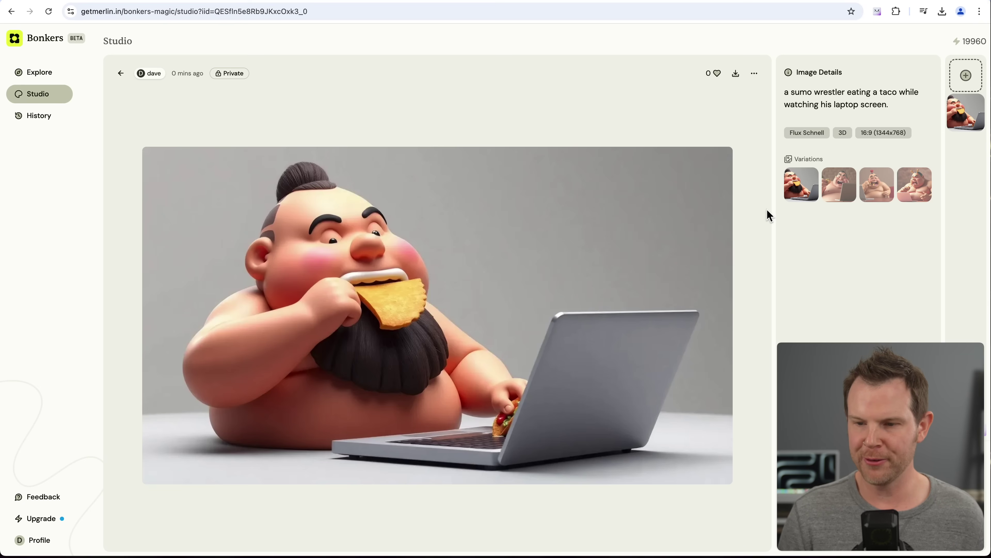
left_click(841, 196)
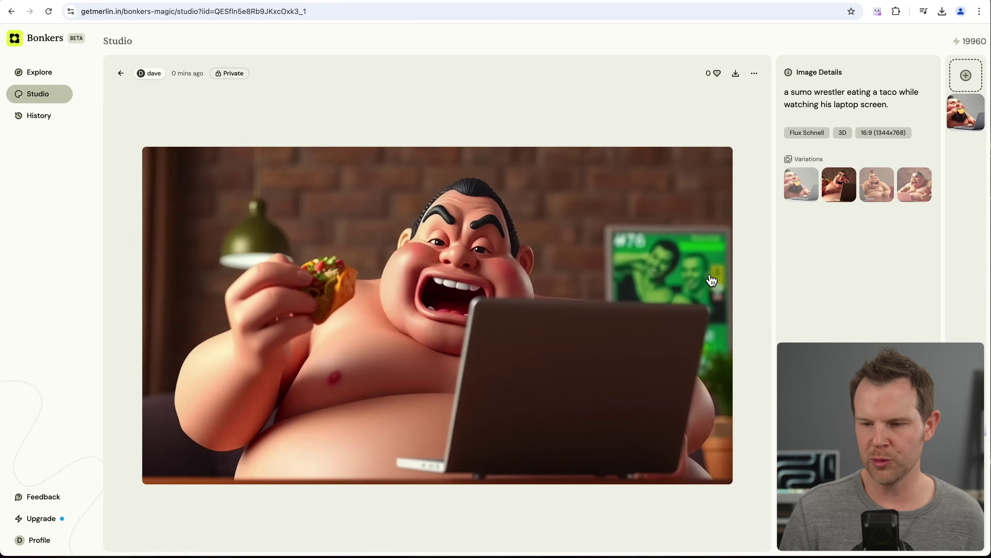
left_click(883, 192)
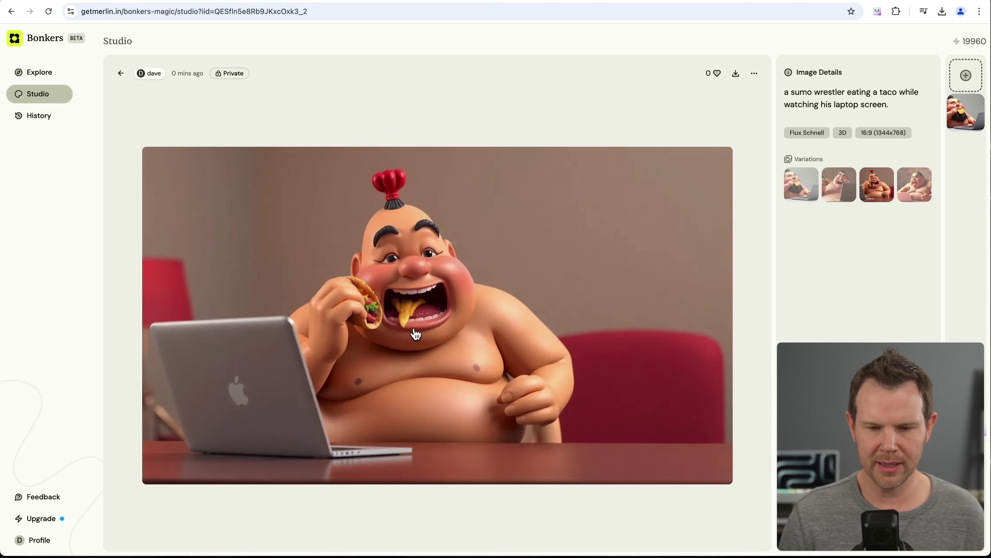
left_click(913, 186)
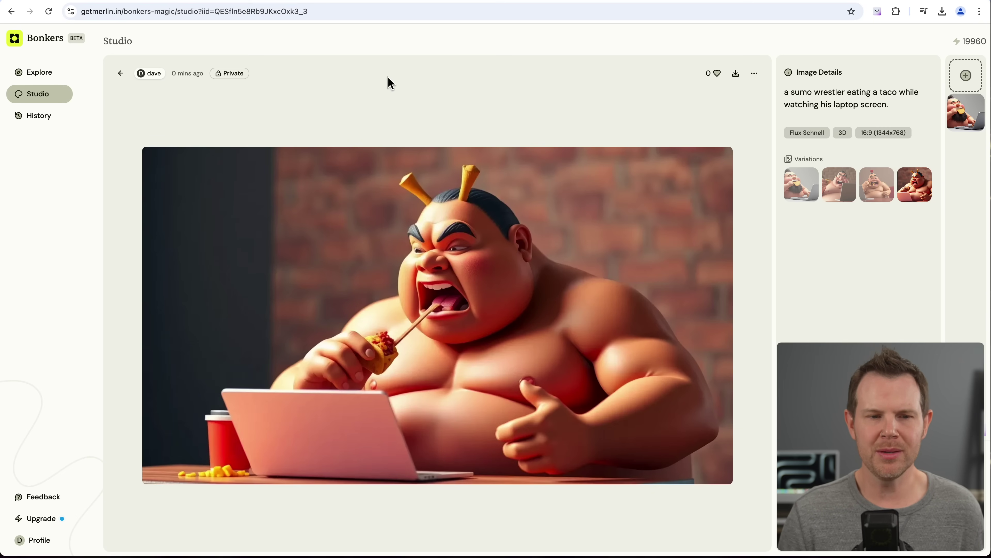
left_click(42, 72)
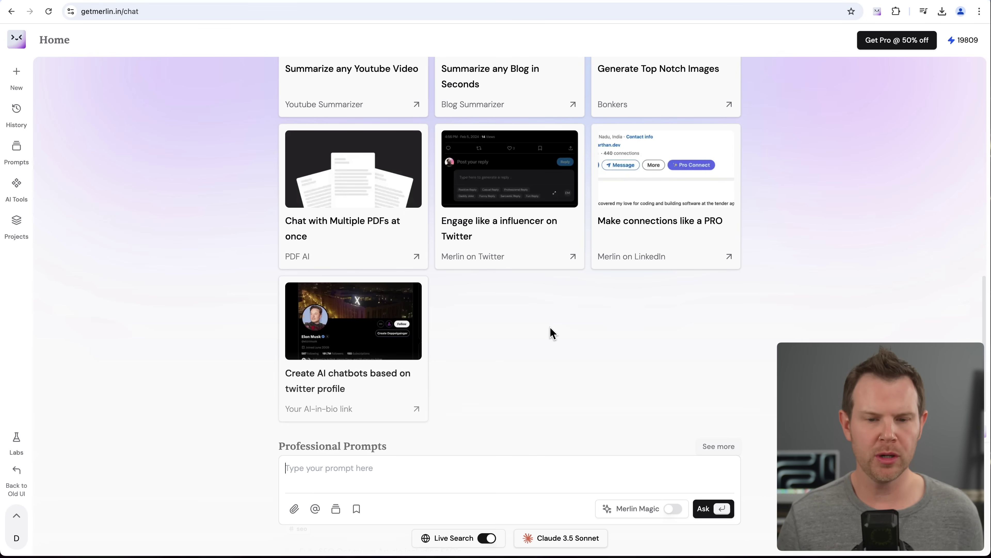
Step: Open the 'Chat with Multiple PDFs at once' tool and scroll down its page
left_click(370, 231)
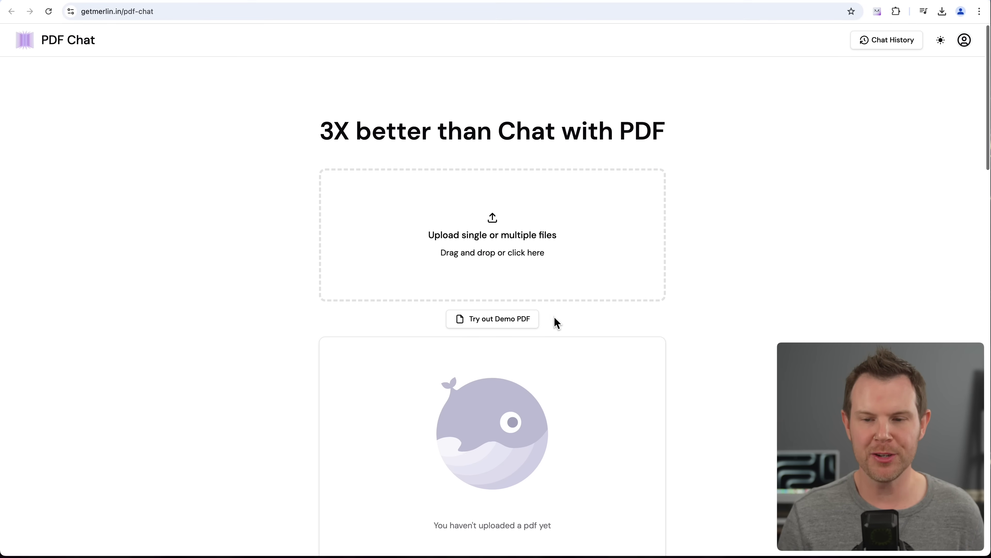
scroll(714, 459, "down", 2)
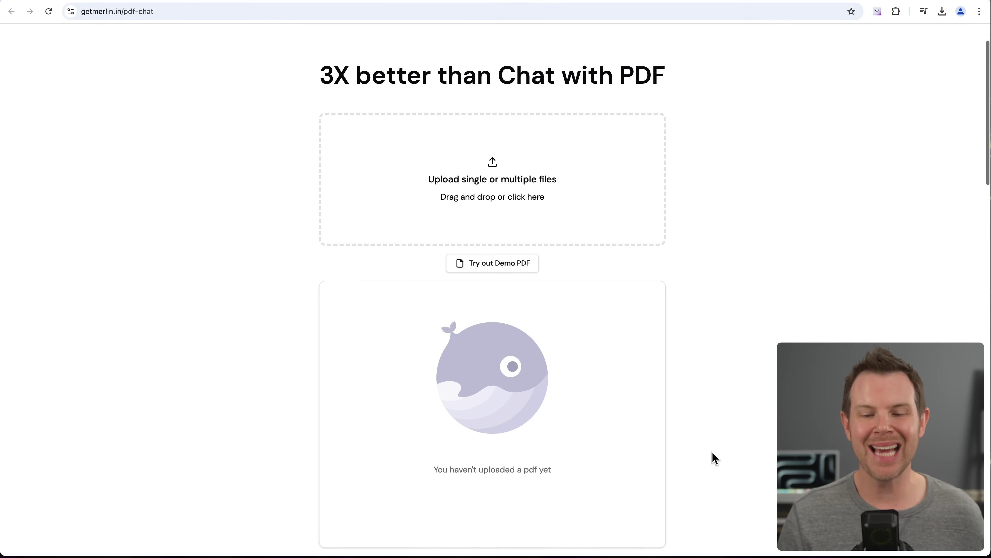
scroll(712, 452, "down", 2)
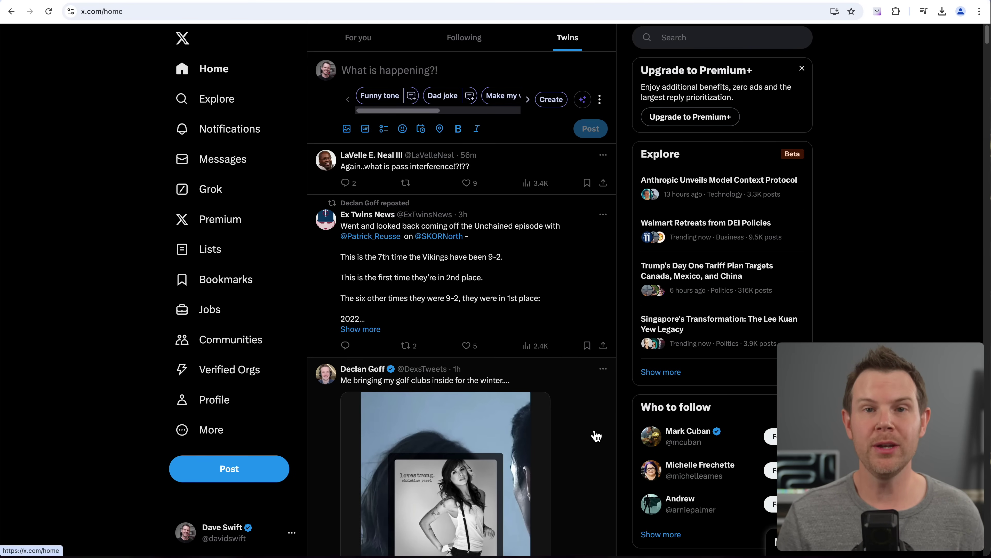
Step: Generate a dad-joke tweet with Merlin in the X compose box and view its editable prompt
left_click(451, 99)
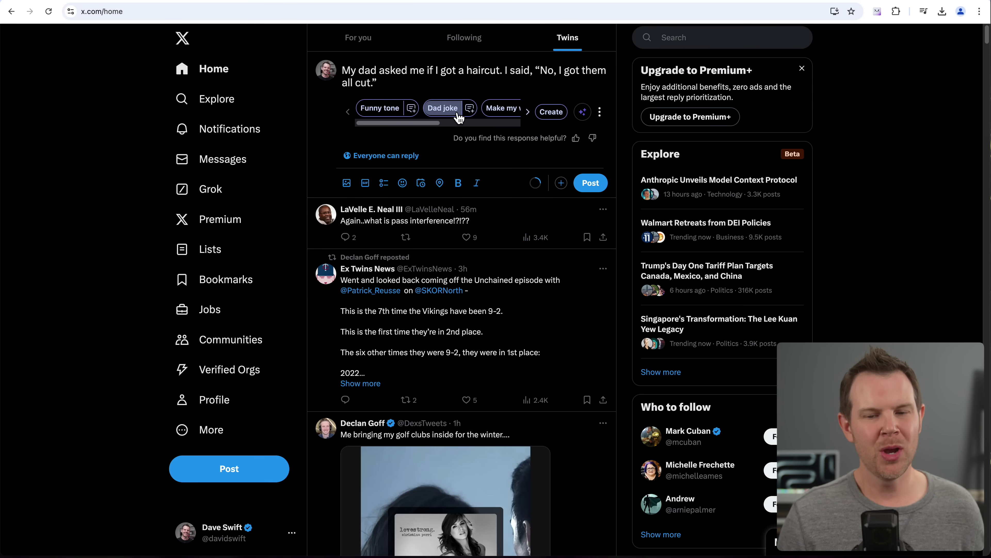
left_click(470, 109)
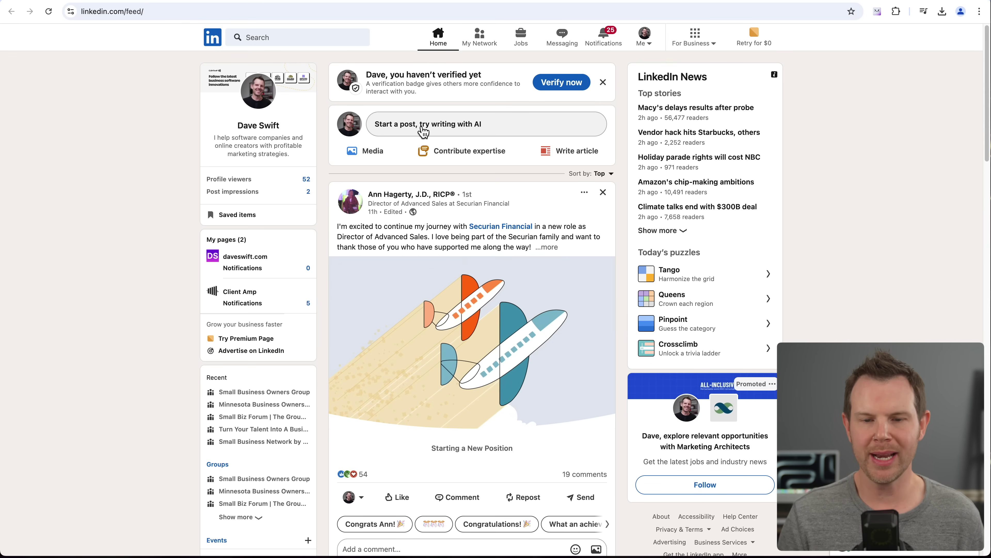
Step: Open LinkedIn's 'Start a post' composer to see Merlin's AI writing suggestions
left_click(408, 133)
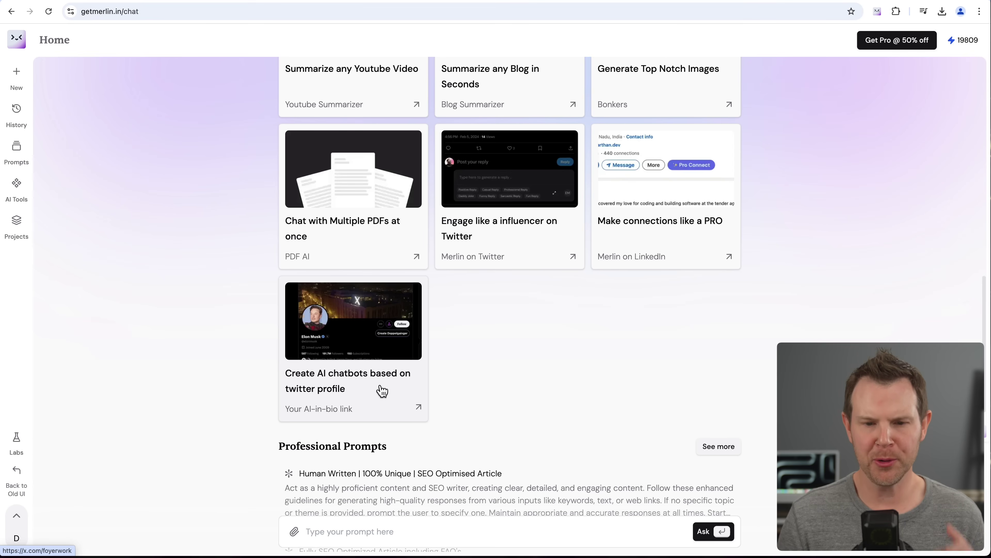
Step: Open the Twitter-profile chatbot card and start a Doppelgainger chatbot from the Merlin X profile
left_click(372, 392)
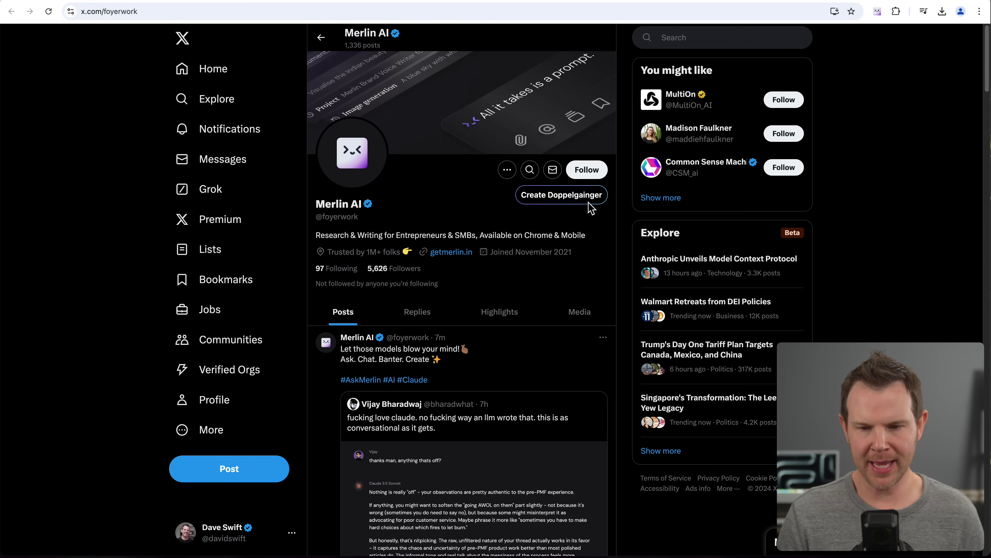
left_click(576, 197)
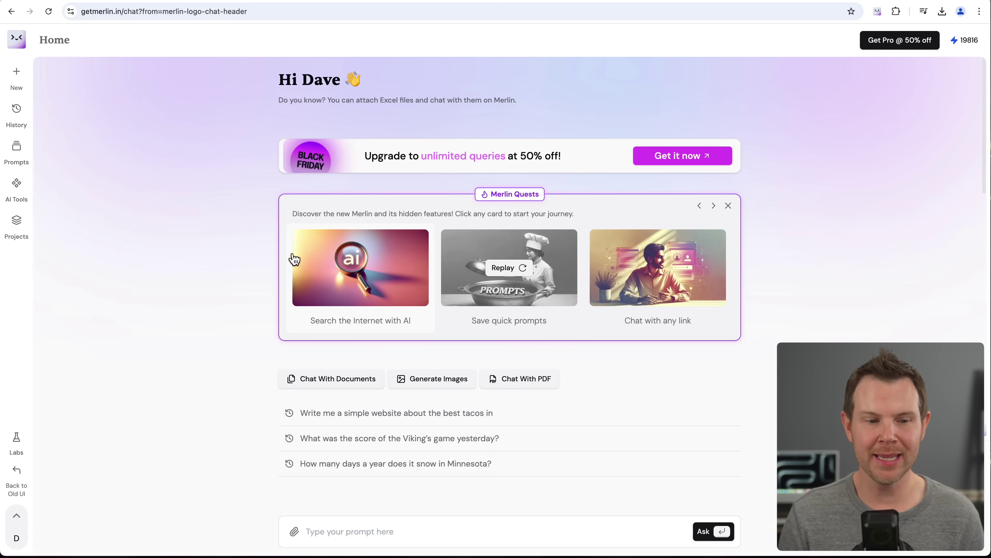
Step: Open the Free AI Baby Generator from AI Tools and generate a baby boy from both parent photos
left_click(16, 184)
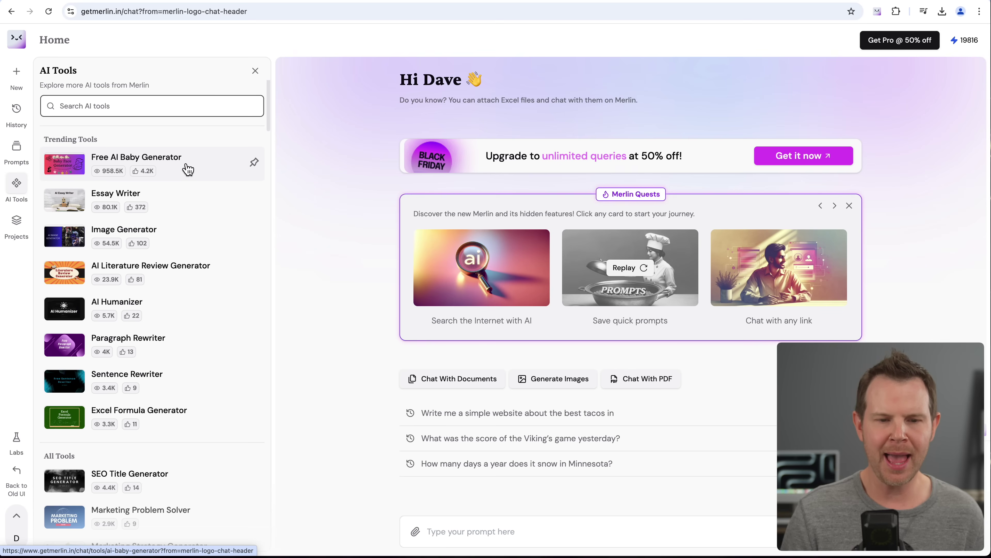
left_click(188, 168)
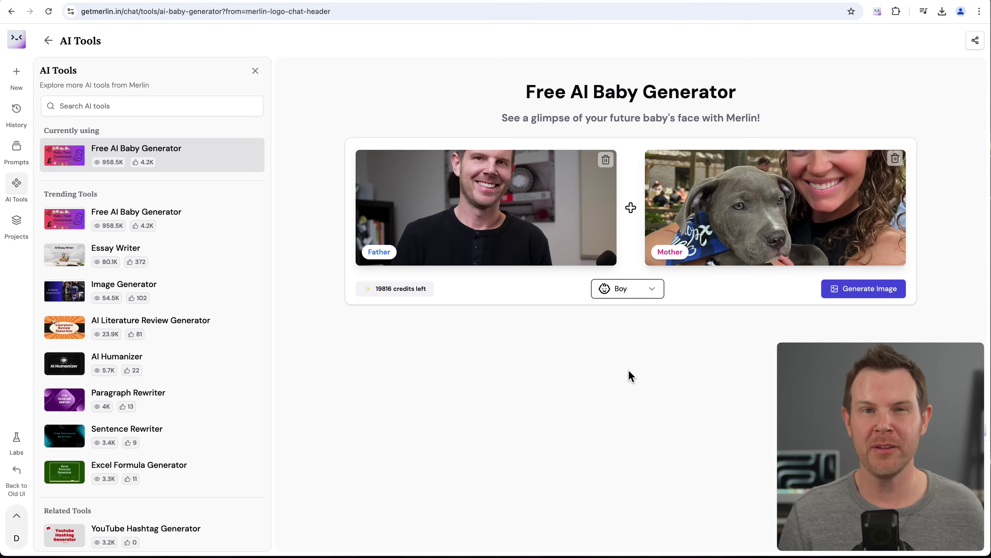
left_click(869, 292)
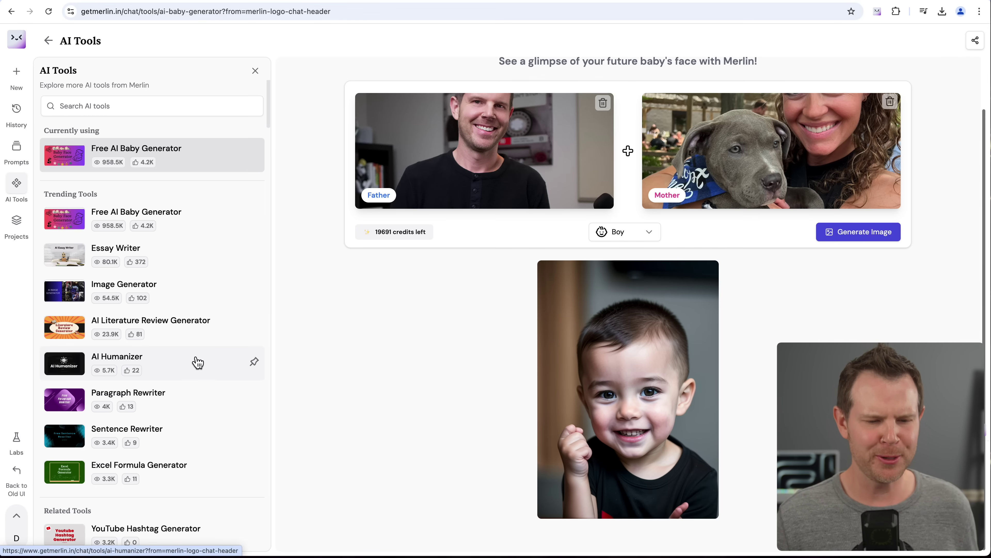
Step: Scroll through the AI Tools library and open the Avatar generator
scroll(195, 363, "down", 3)
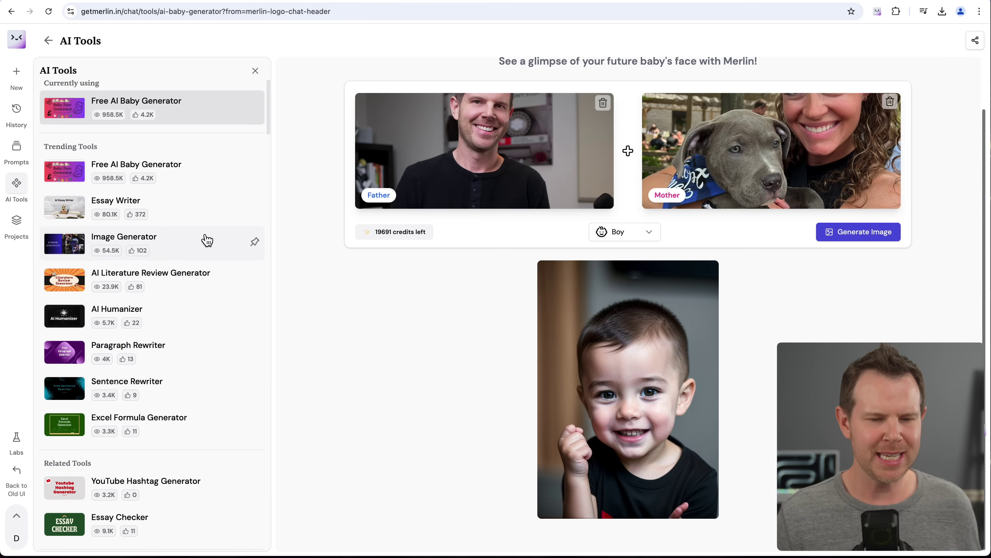
scroll(204, 242, "down", 3)
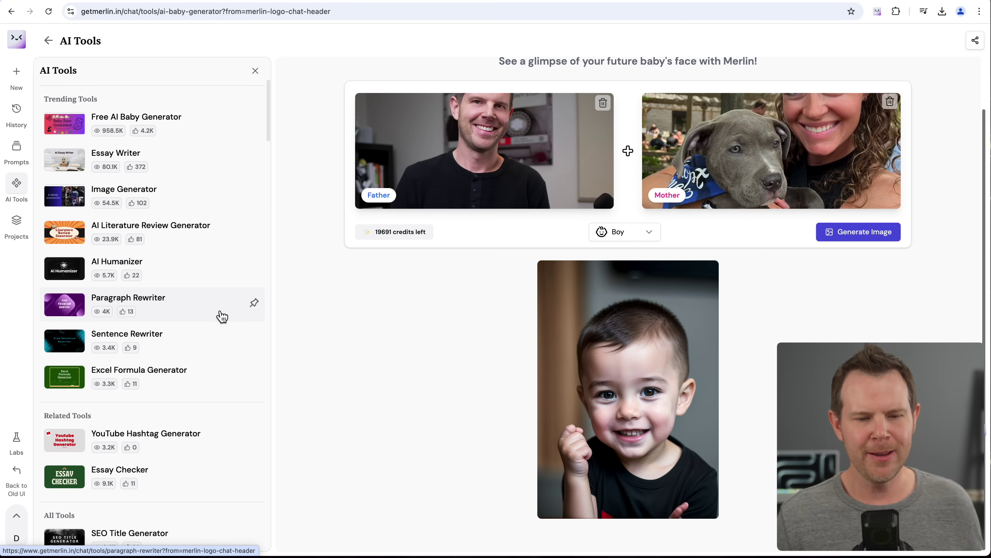
scroll(221, 316, "down", 10)
scroll(223, 317, "down", 4)
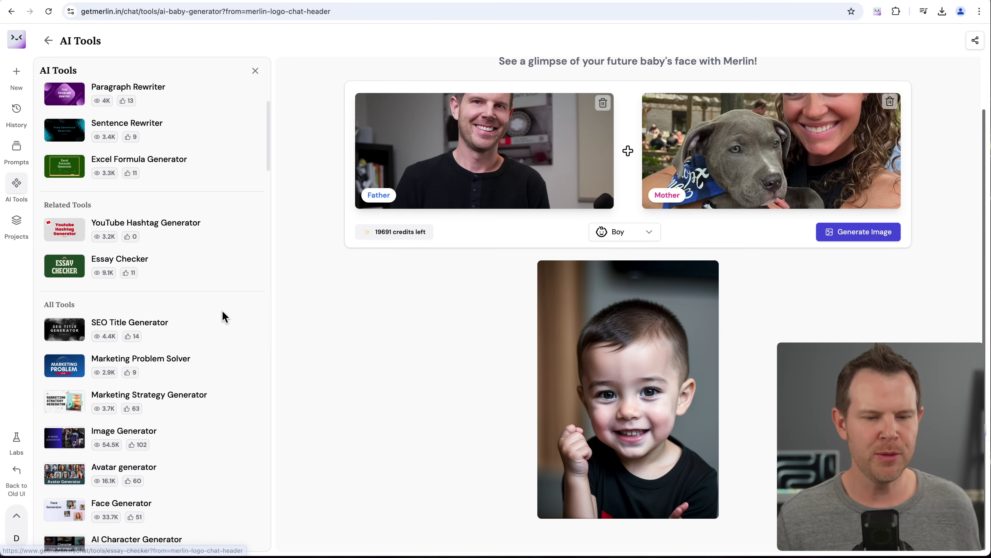
scroll(223, 316, "down", 8)
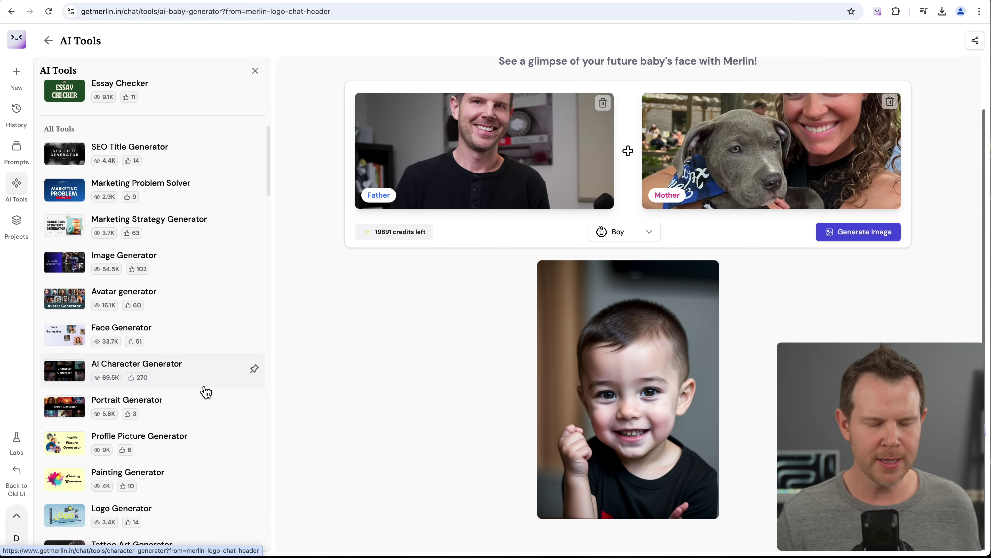
scroll(198, 408, "down", 1)
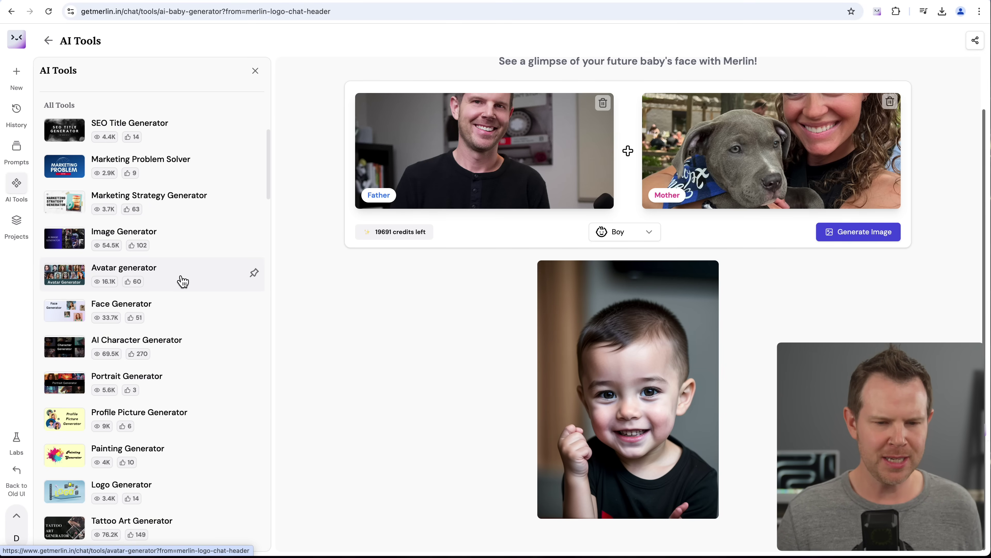
left_click(187, 282)
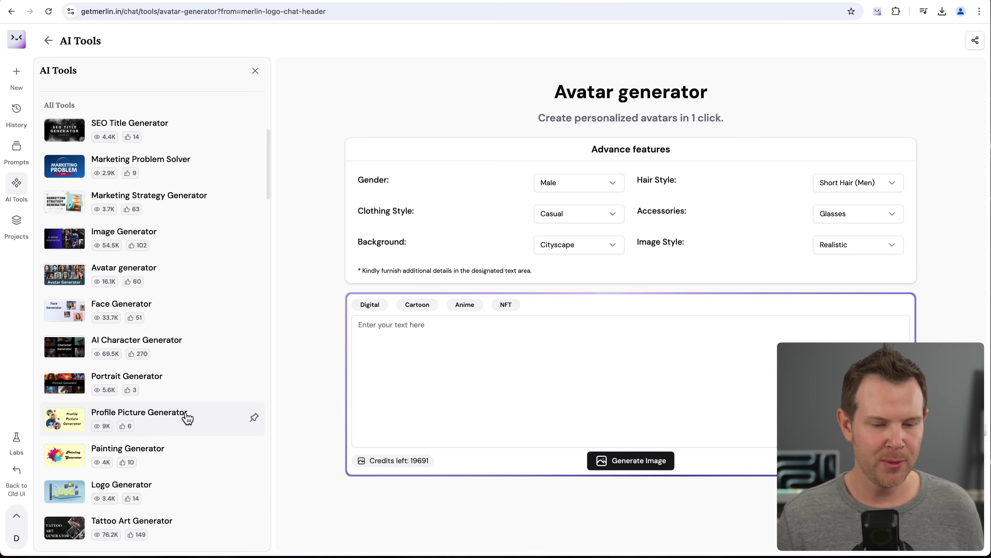
Step: Open the Logo Generator and scroll through its style, shape and color options
scroll(183, 447, "down", 3)
scroll(183, 447, "down", 4)
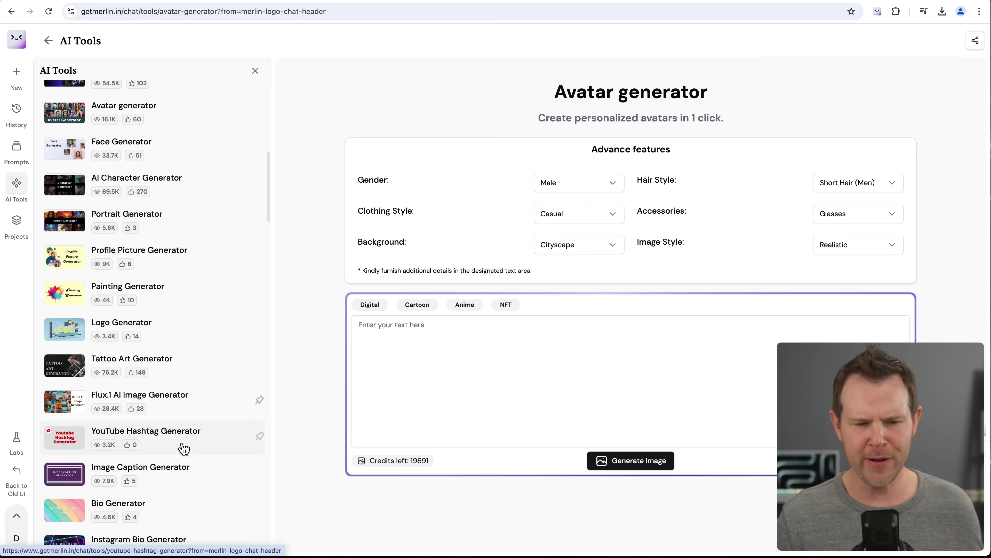
left_click(168, 231)
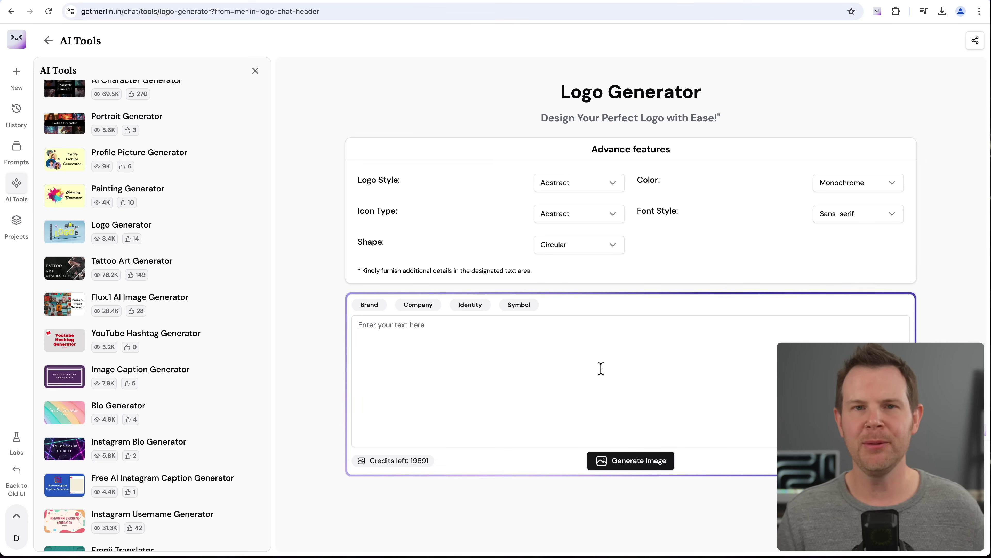
scroll(184, 363, "down", 7)
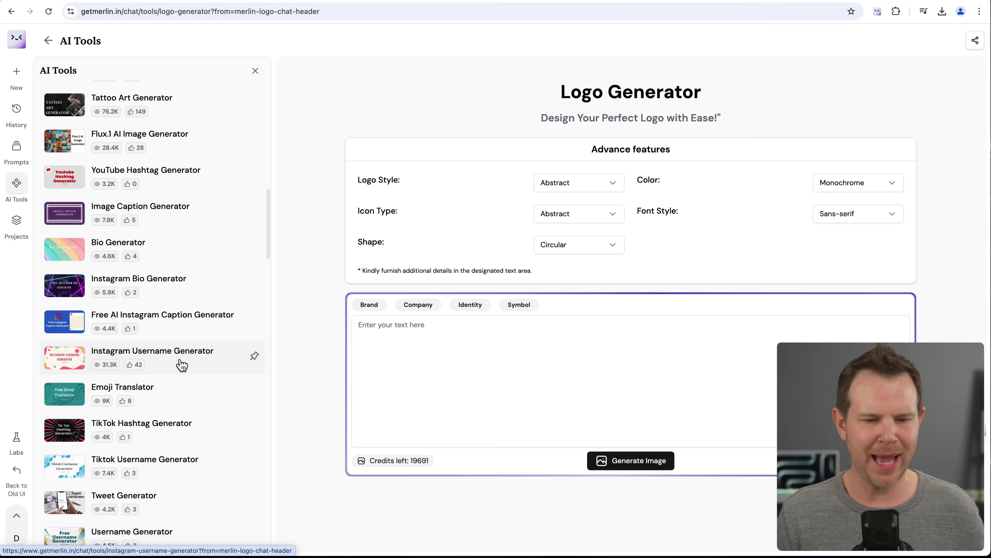
scroll(195, 370, "down", 3)
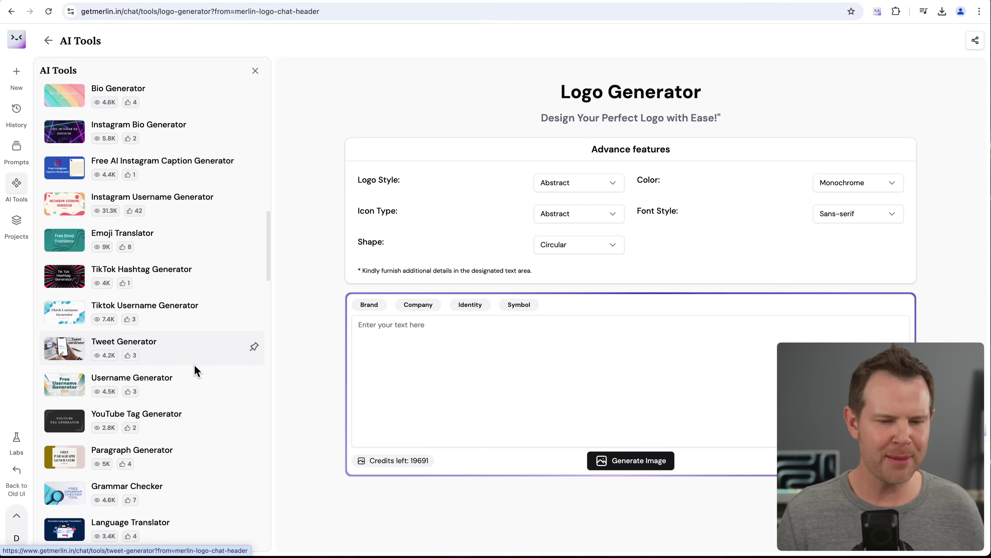
scroll(196, 371, "down", 5)
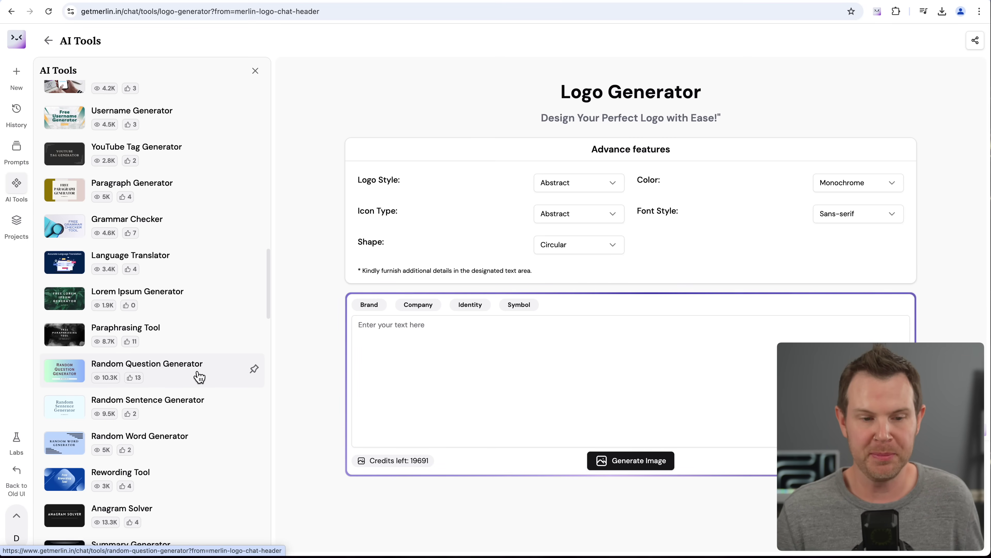
scroll(197, 375, "down", 3)
scroll(199, 378, "down", 2)
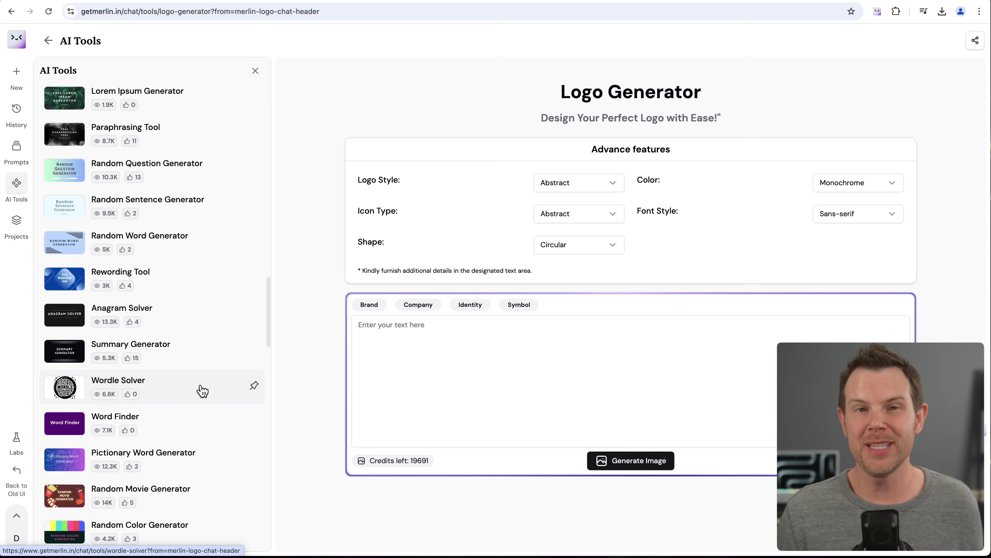
Step: Open the Wordle Solver tool from the AI Tools list
left_click(156, 387)
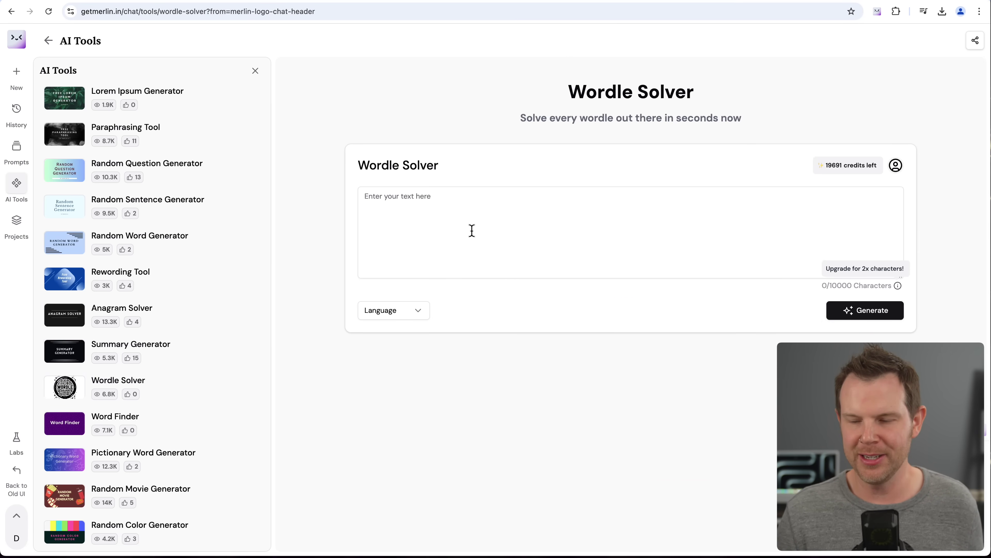